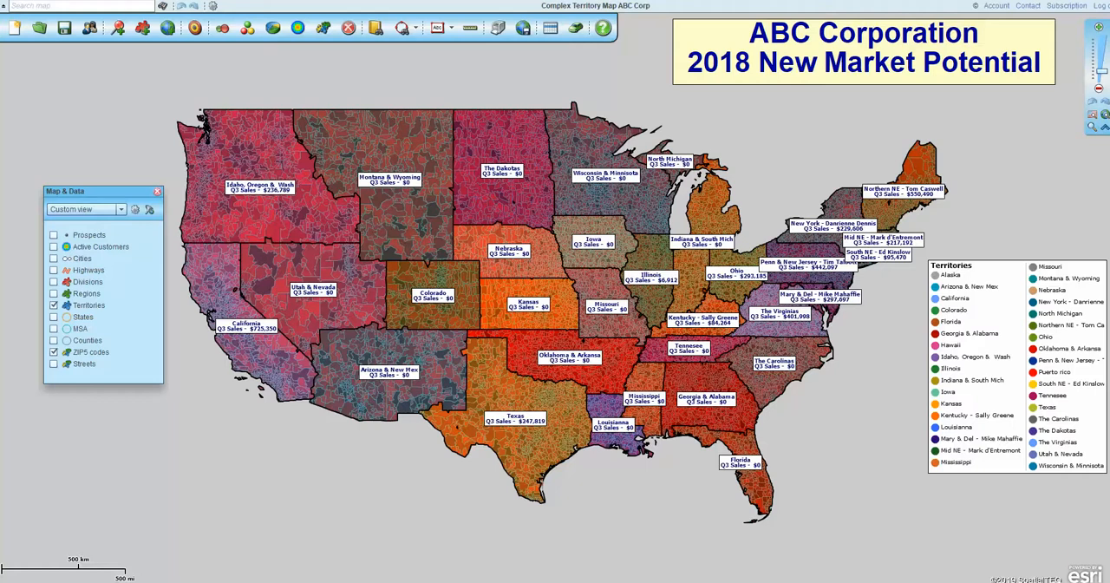
# - Toggle the Territories layer off and back on while adding the Prospects, Regions and Divisions layers to the map
pyautogui.click(54, 307)
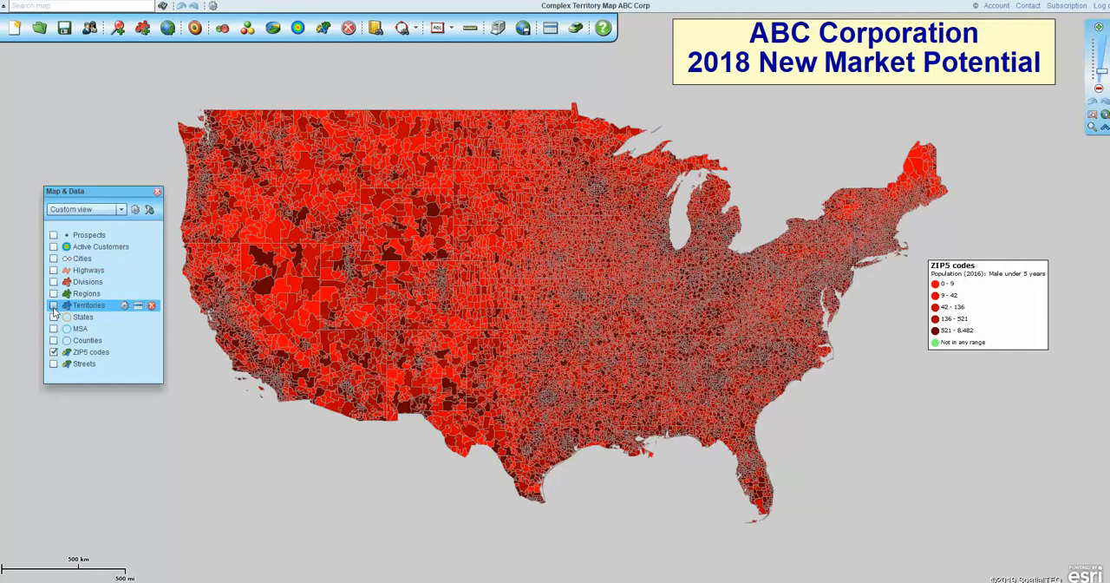
pyautogui.click(53, 235)
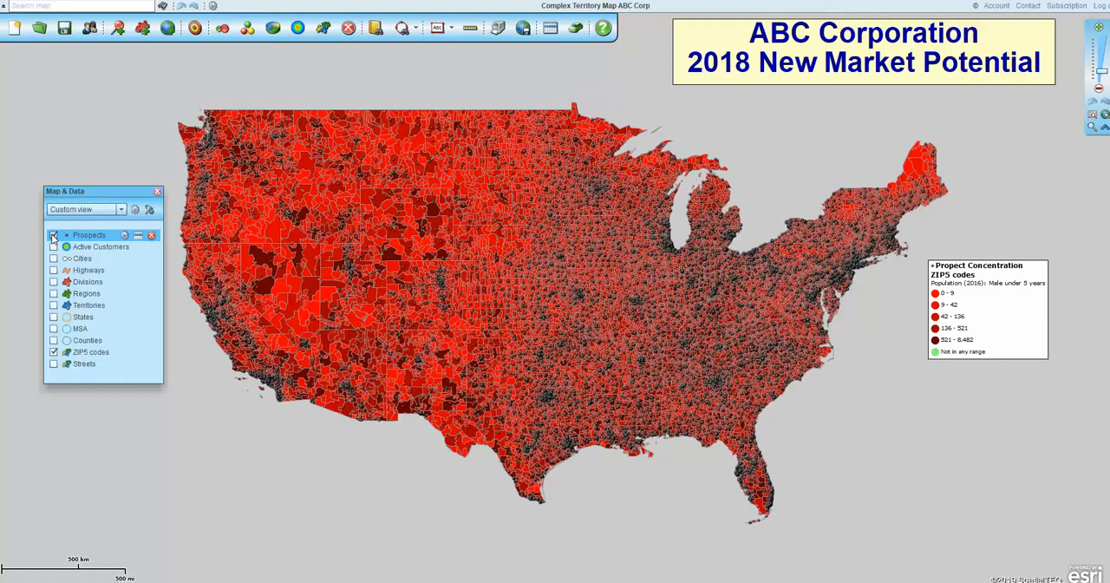
pyautogui.click(54, 306)
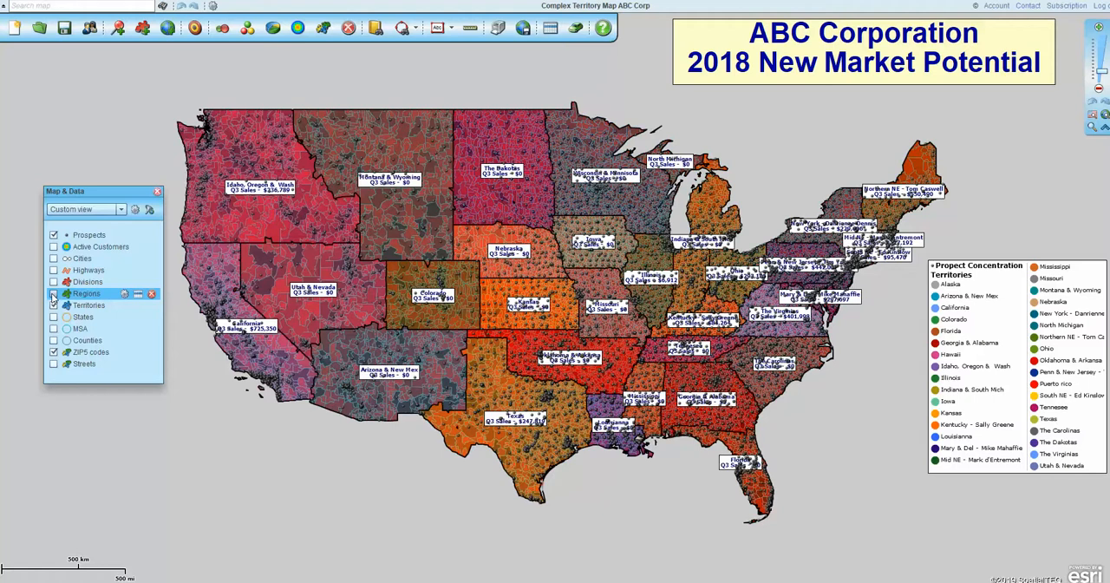
pyautogui.click(54, 294)
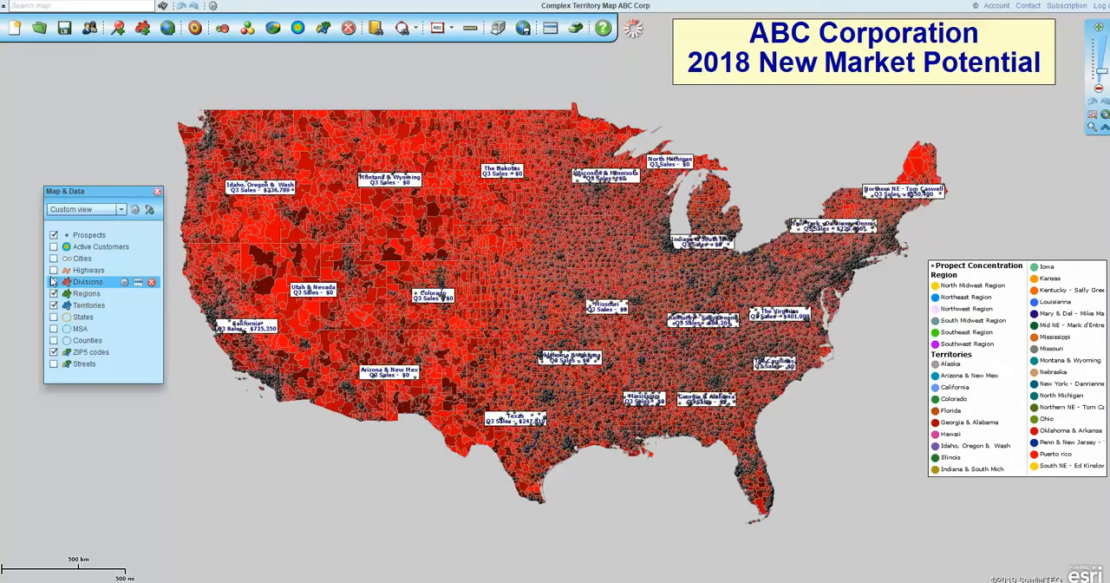
pyautogui.click(54, 282)
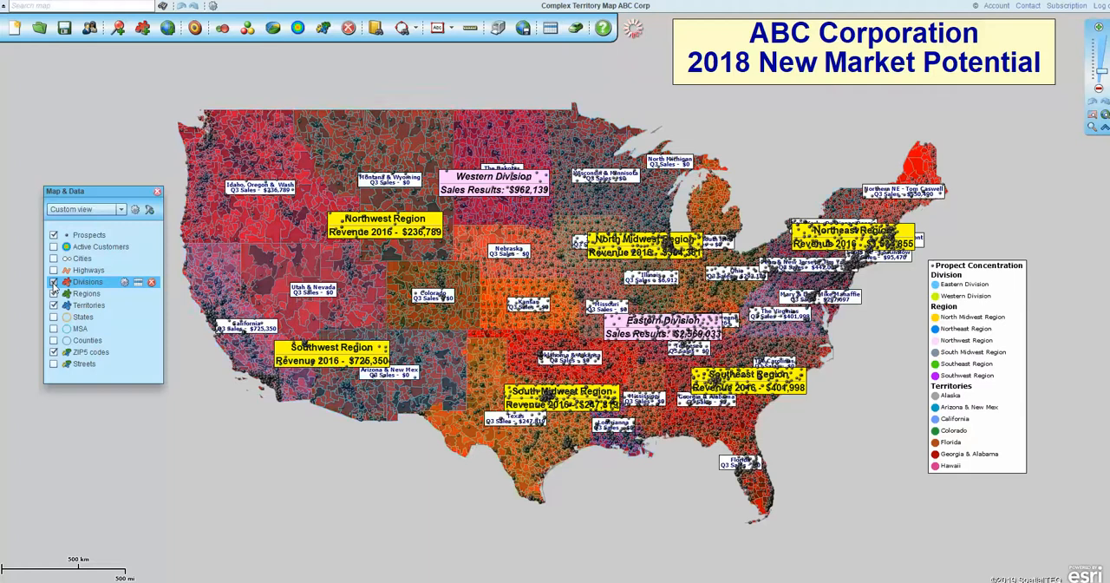
# - Toggle the Prospects layer off, on and off again, and hide the Divisions and Regions layers
pyautogui.click(54, 236)
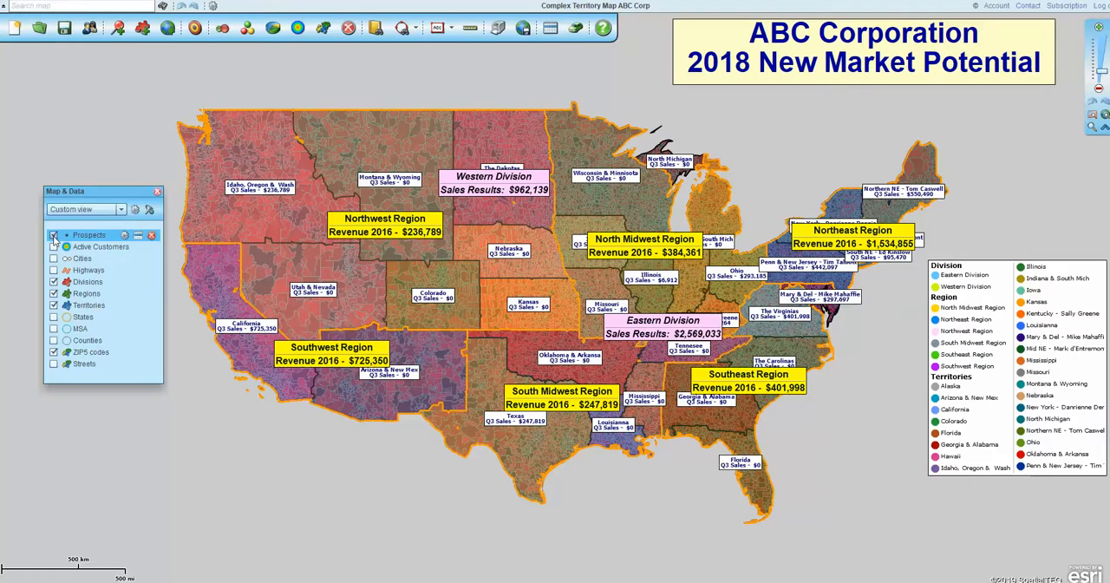
pyautogui.click(53, 236)
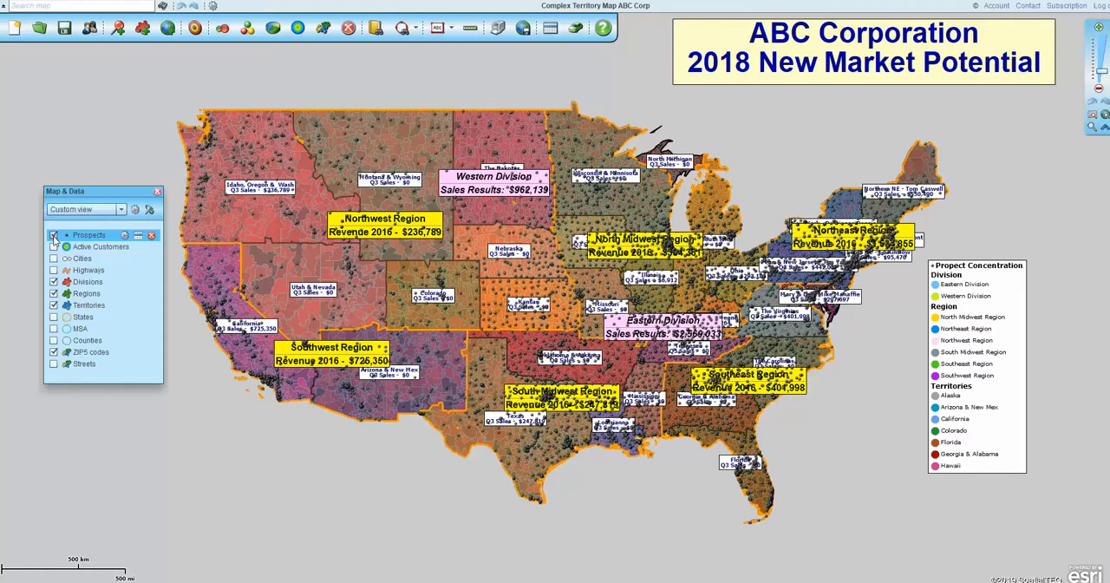
pyautogui.click(53, 235)
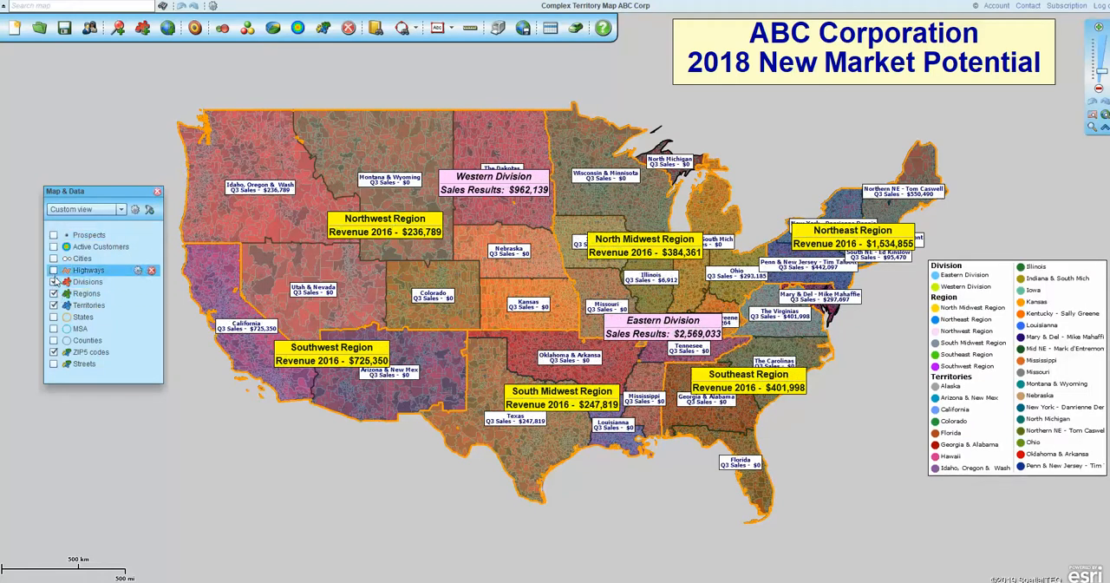
pyautogui.click(53, 282)
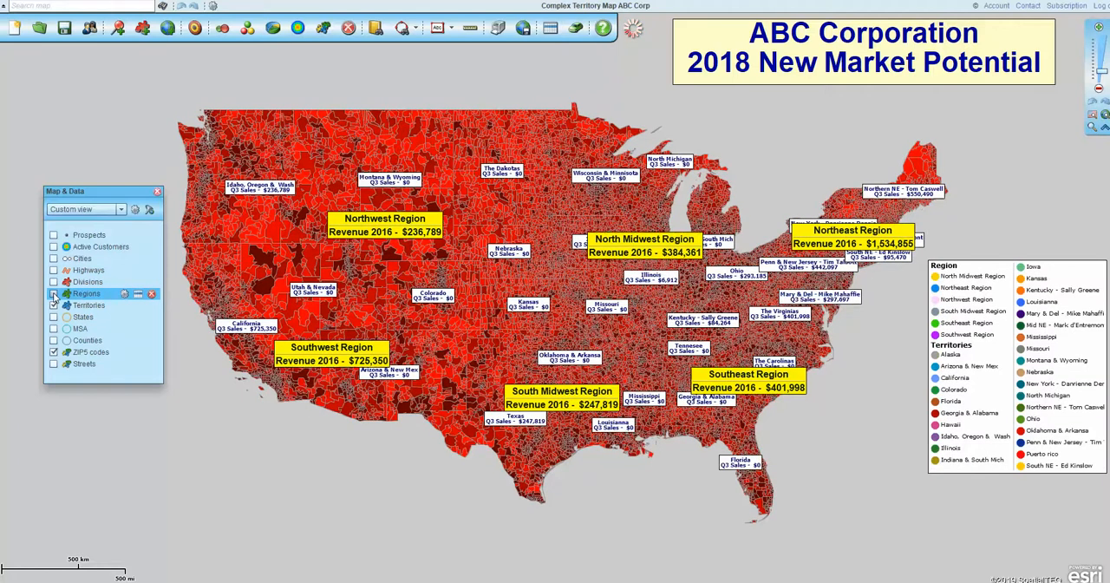
pyautogui.click(54, 294)
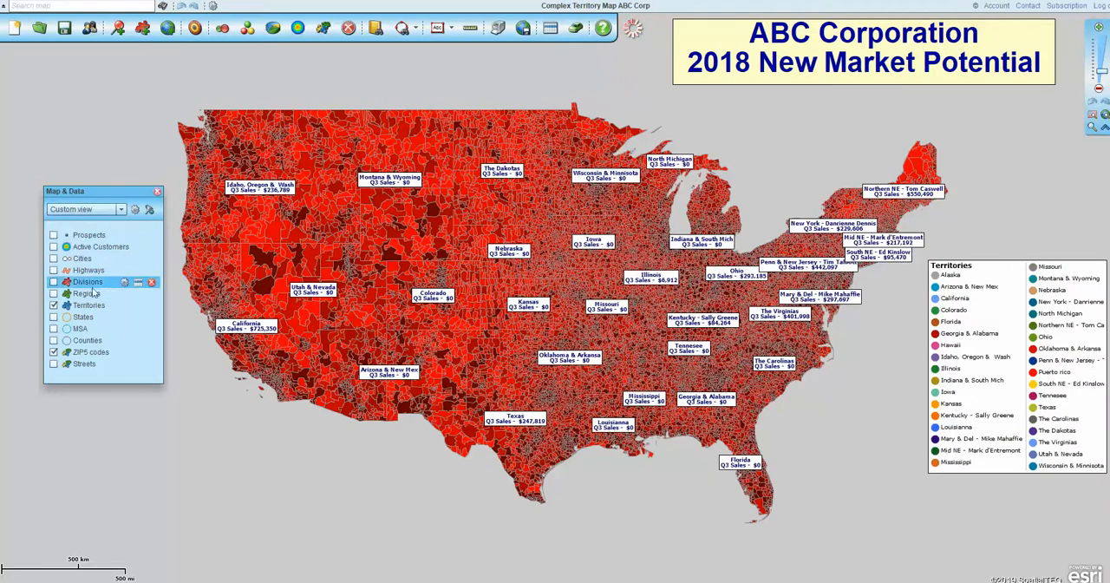
pyautogui.press('ctrl')
pyautogui.press('ctrl')
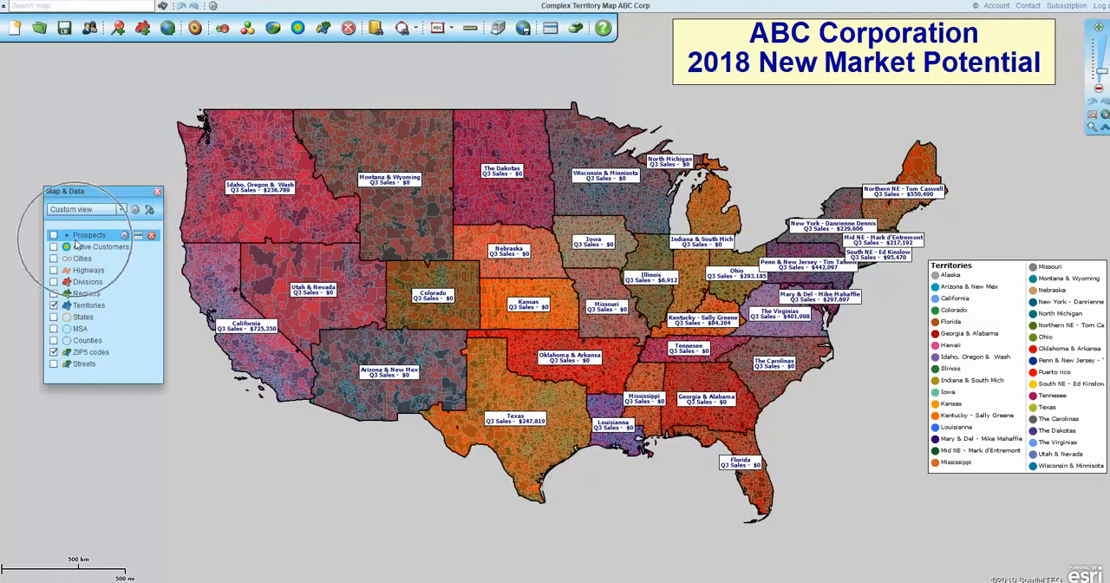
# - Close and reopen the Map & Data window, and move it higher beside the map
pyautogui.click(157, 190)
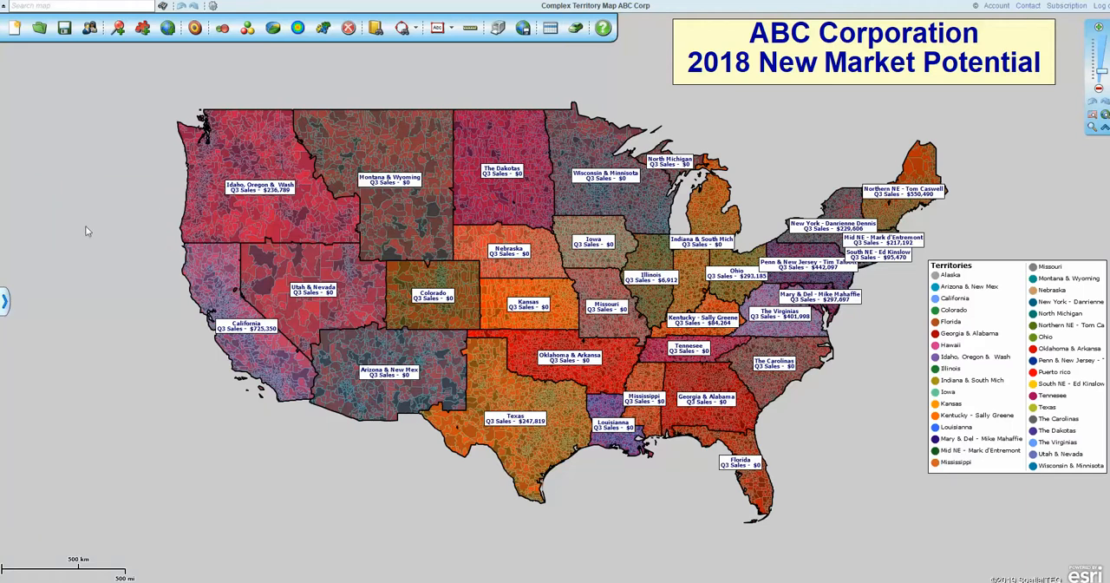
pyautogui.click(6, 303)
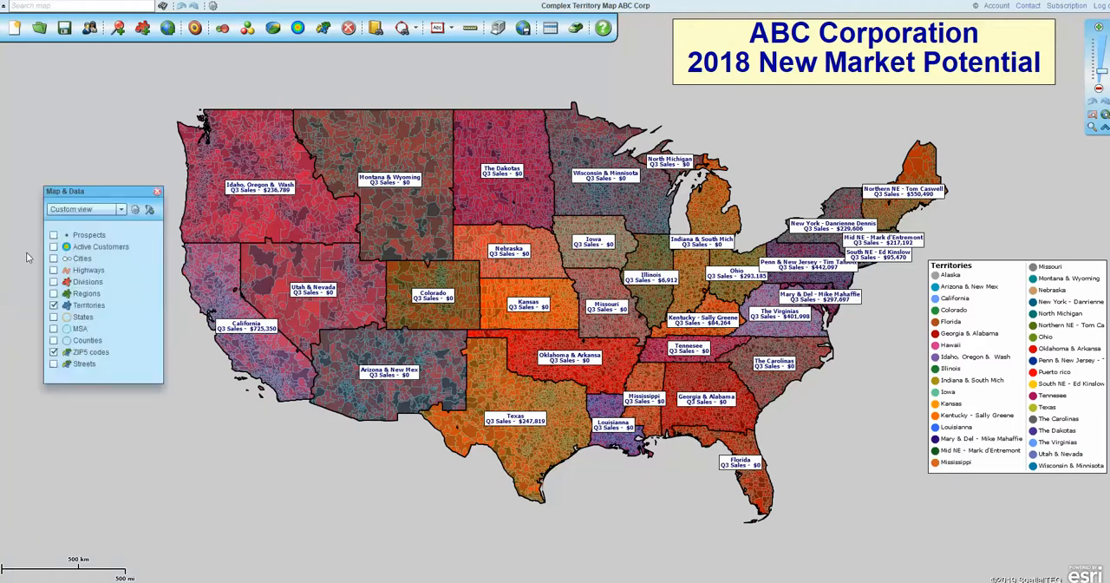
pyautogui.click(157, 192)
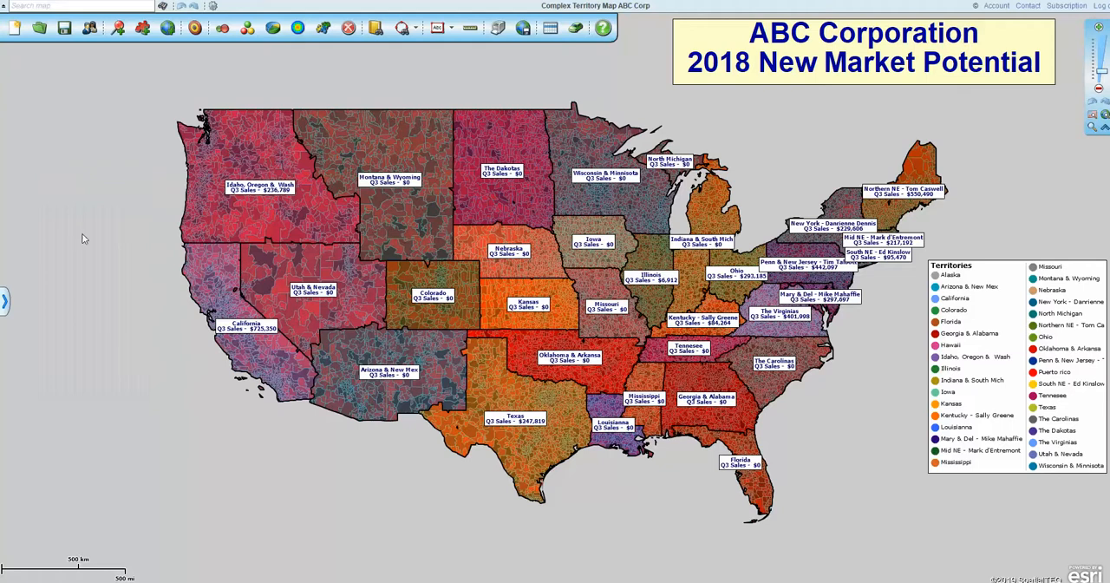
pyautogui.click(5, 304)
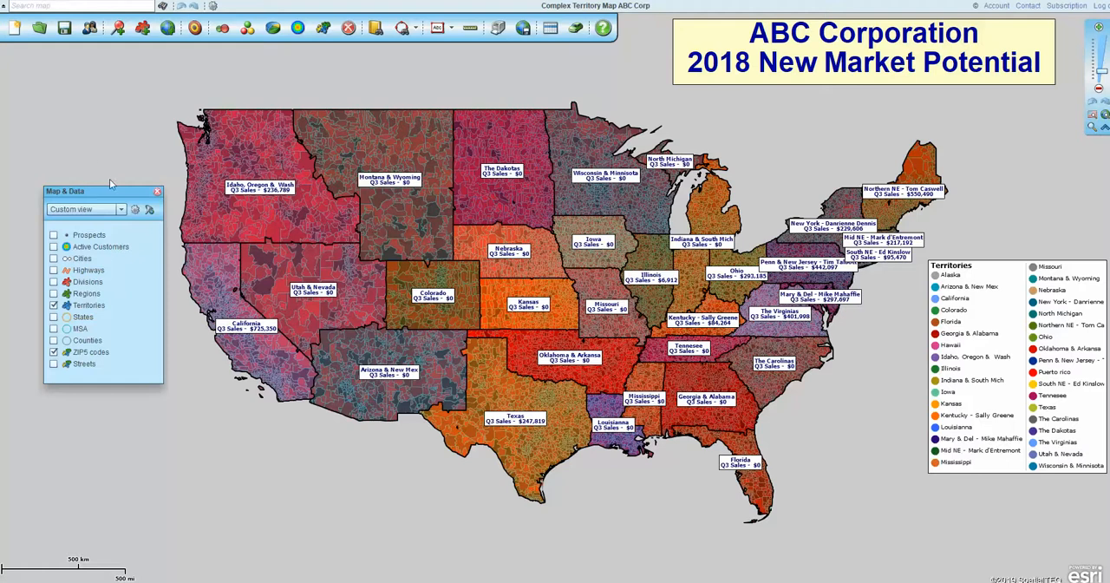
pyautogui.moveTo(120, 188); pyautogui.dragTo(126, 110)
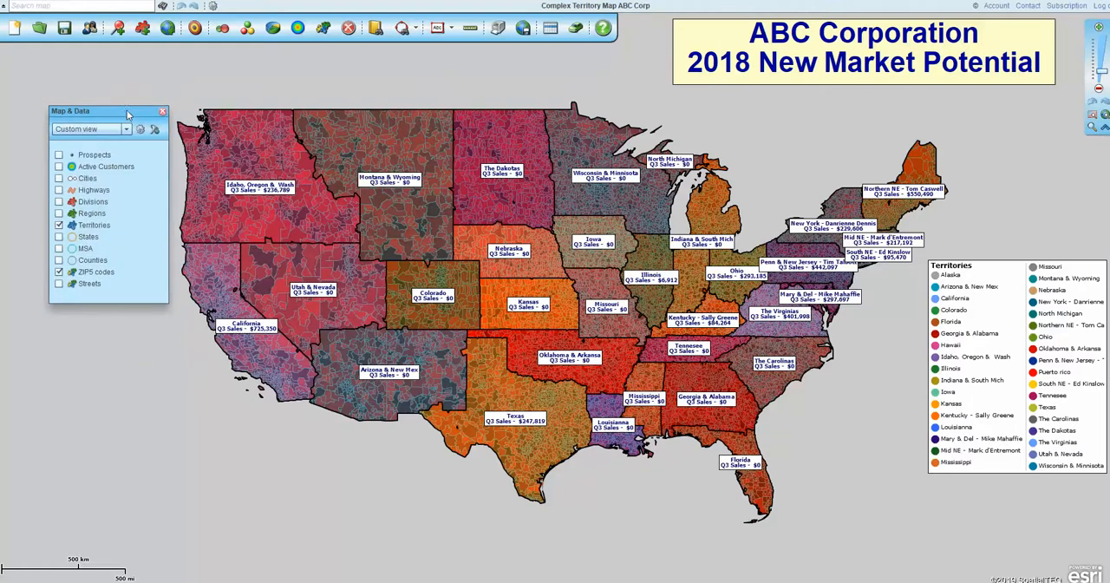
# - Hide the ZIP5 codes layer so that only the Territories layer is displayed on the map
pyautogui.click(59, 225)
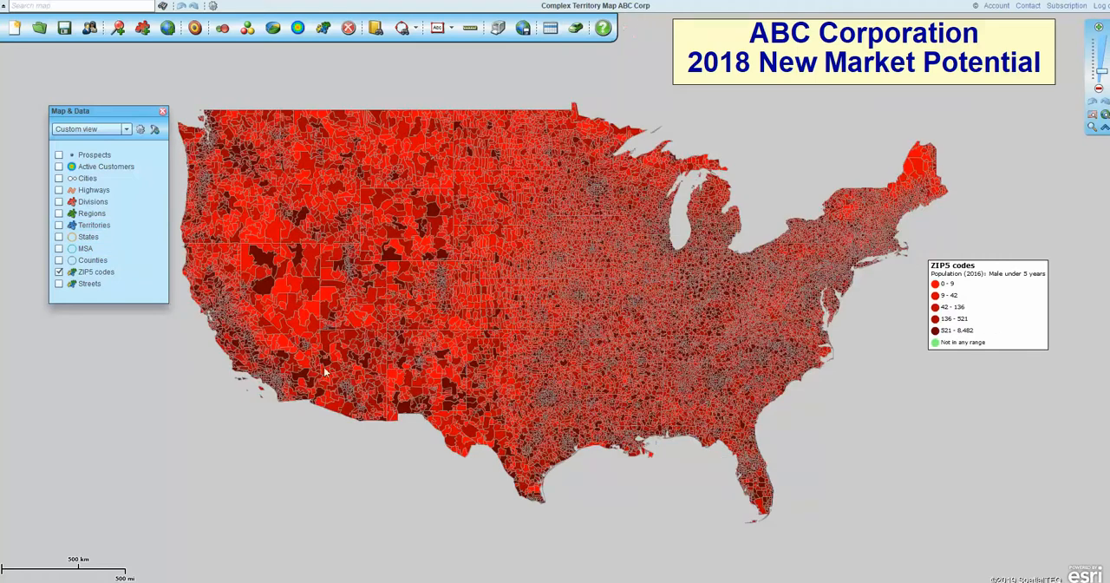
pyautogui.moveTo(328, 373)
pyautogui.click(59, 272)
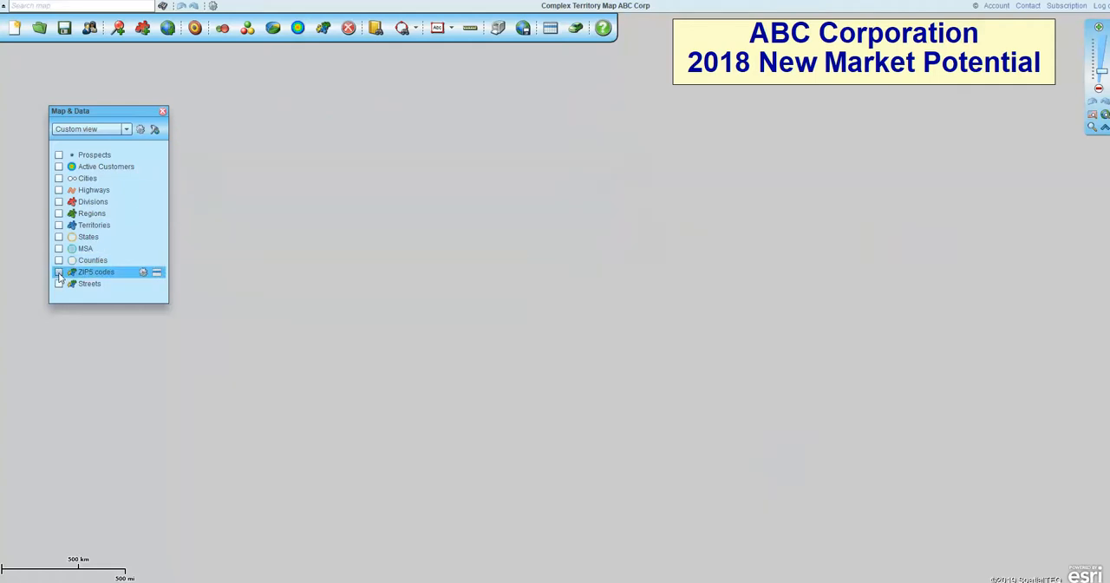
pyautogui.click(58, 226)
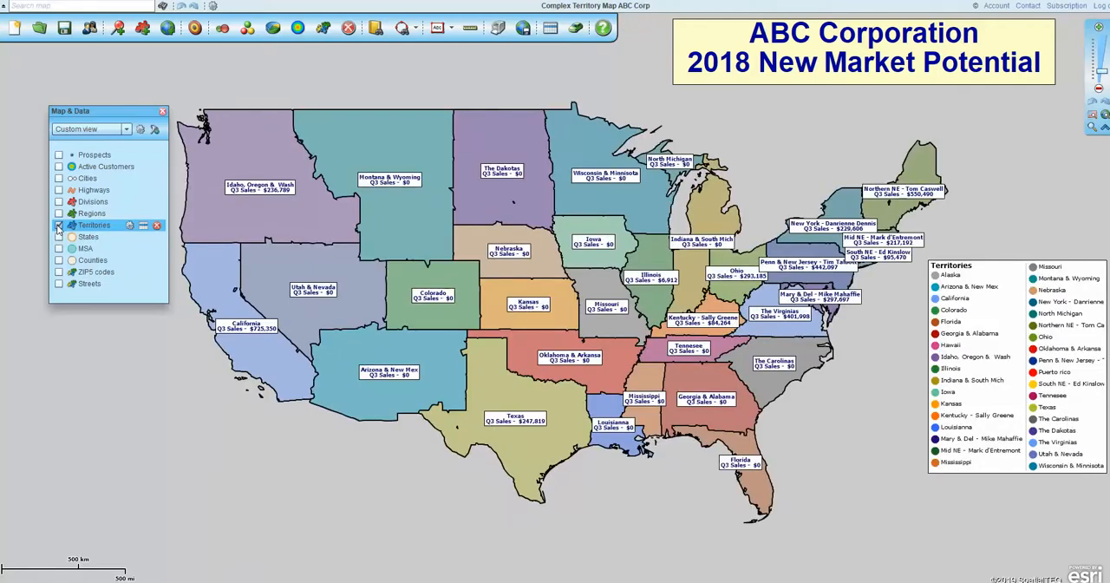
# - Remove all custom labels from the Territories layer
pyautogui.click(130, 226)
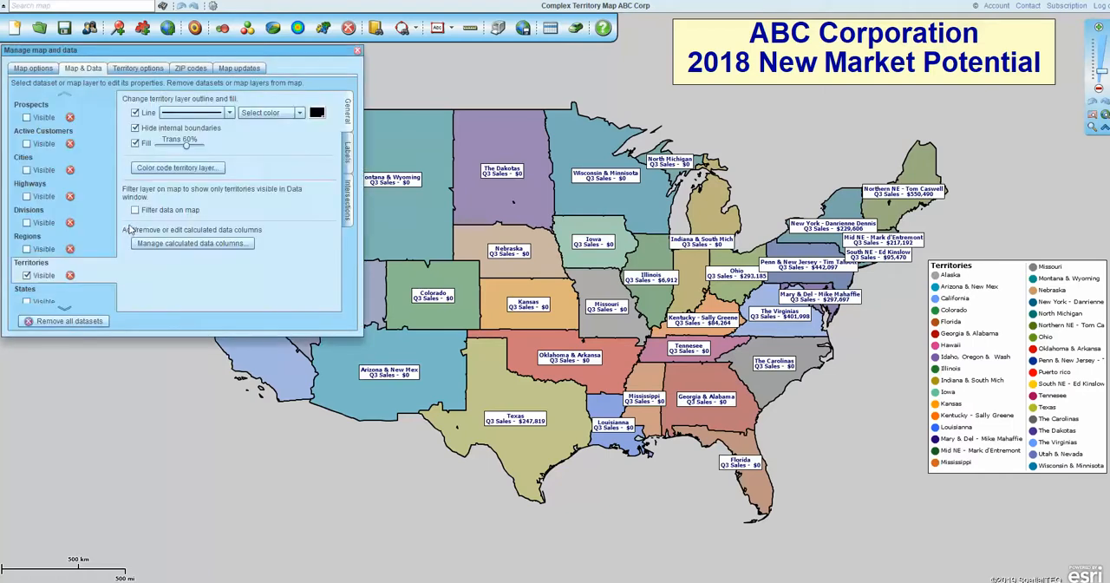
pyautogui.click(346, 154)
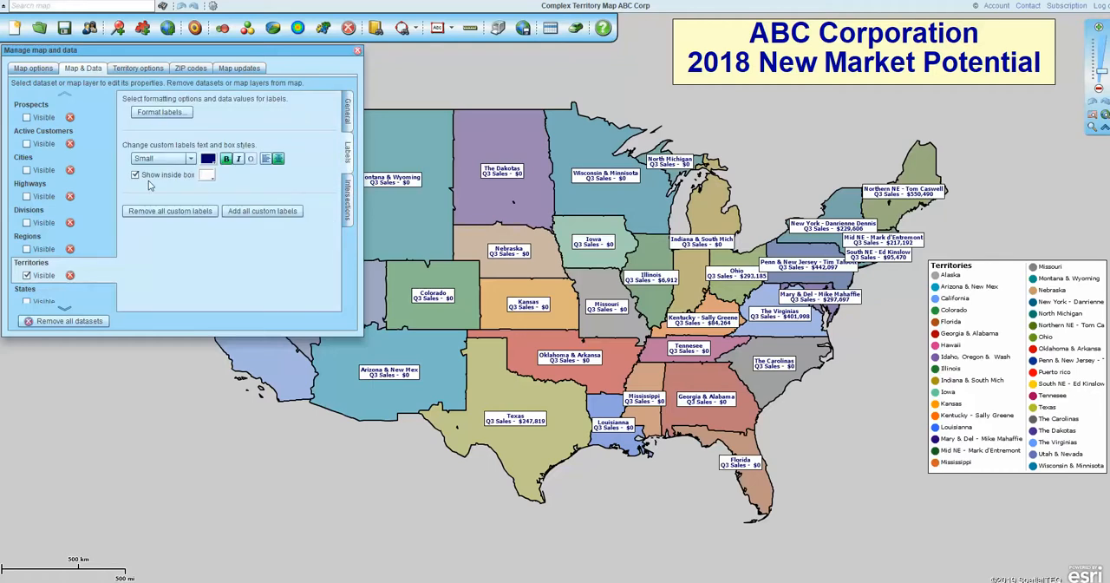
pyautogui.click(196, 217)
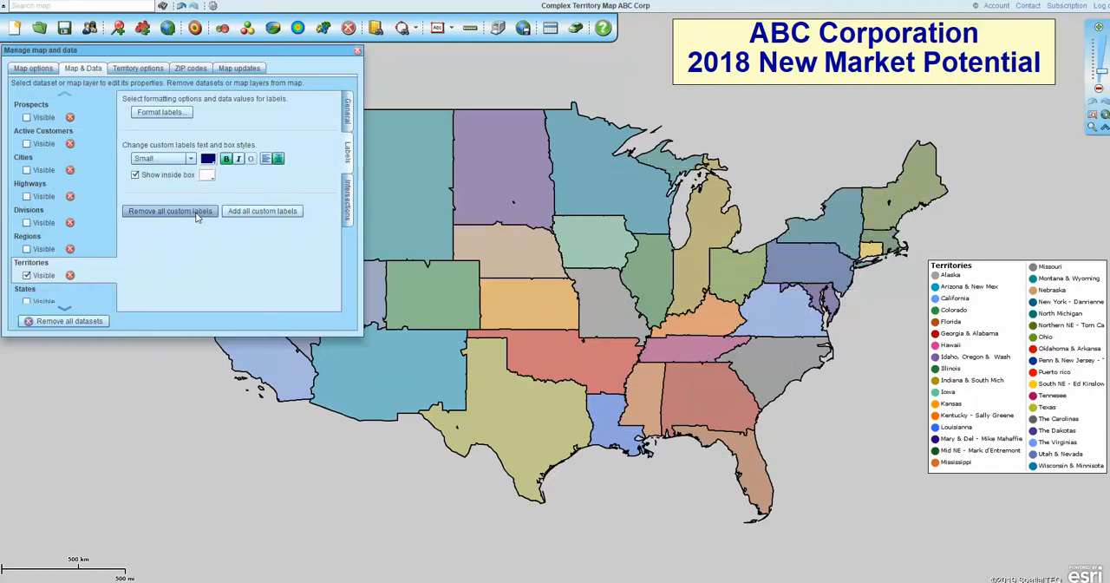
pyautogui.click(358, 51)
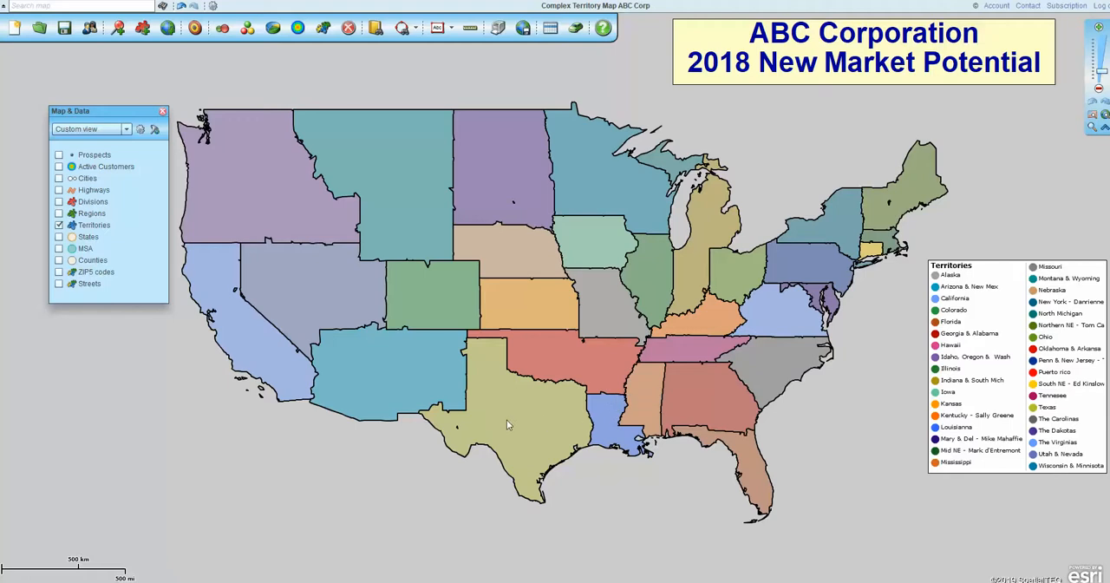
# - Change the fill color of the Mid NE territory to orange FF9900 and close its properties
pyautogui.moveTo(508, 424)
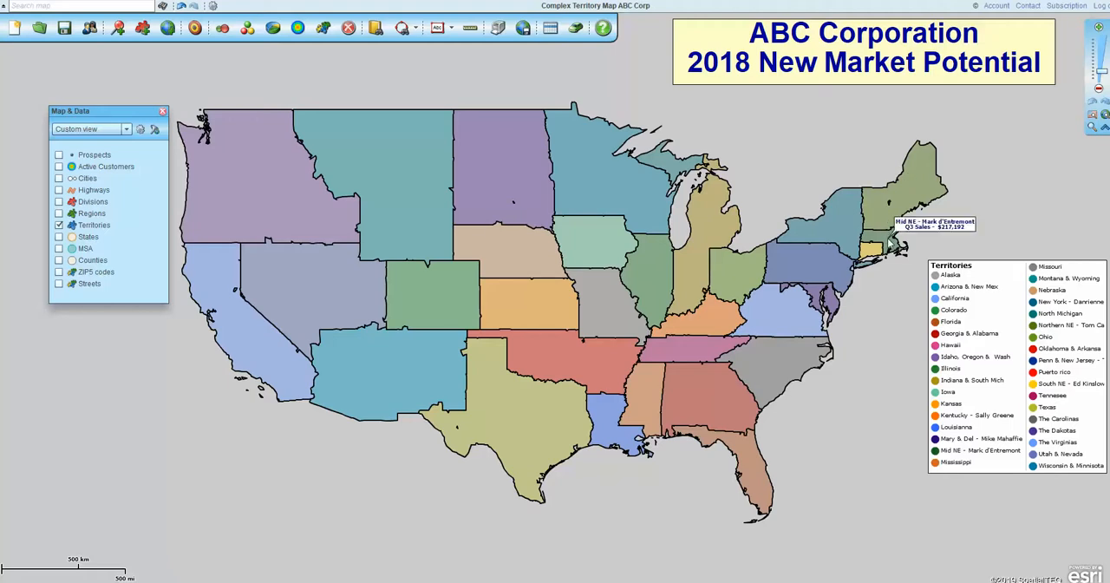
pyautogui.click(892, 244)
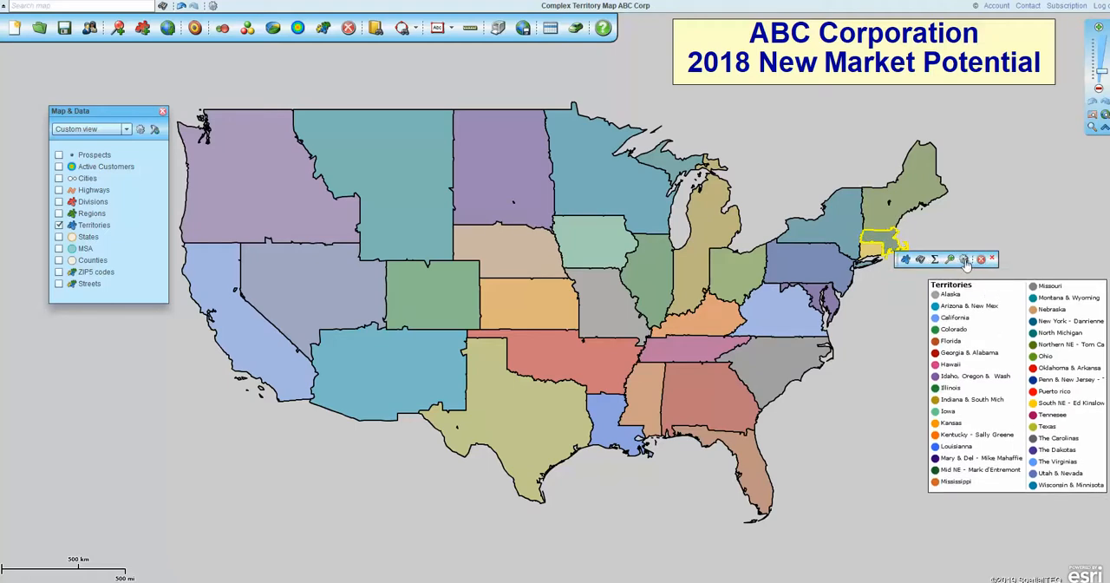
pyautogui.click(965, 260)
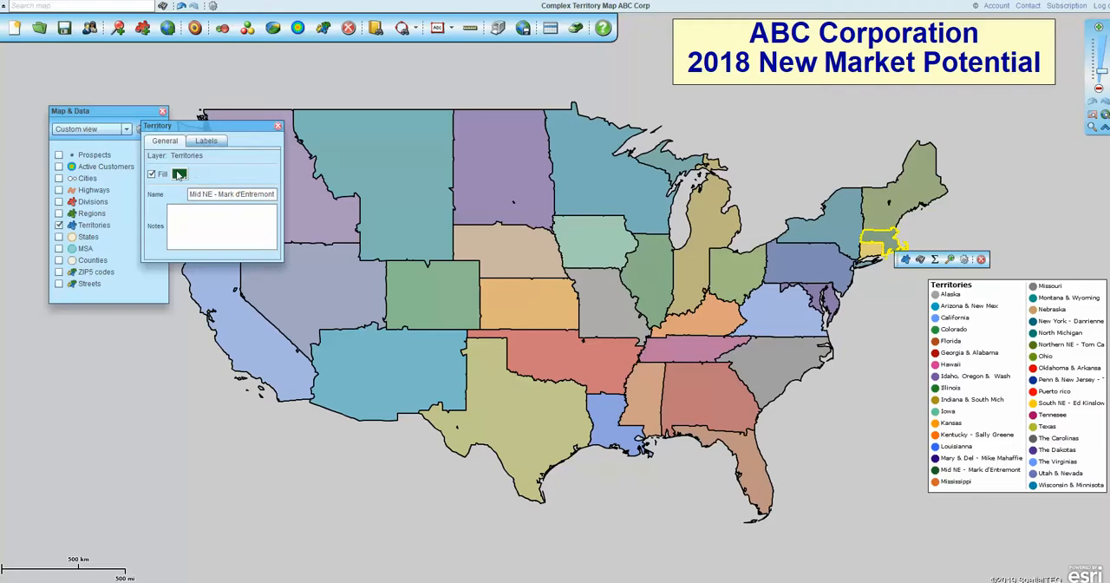
pyautogui.click(179, 174)
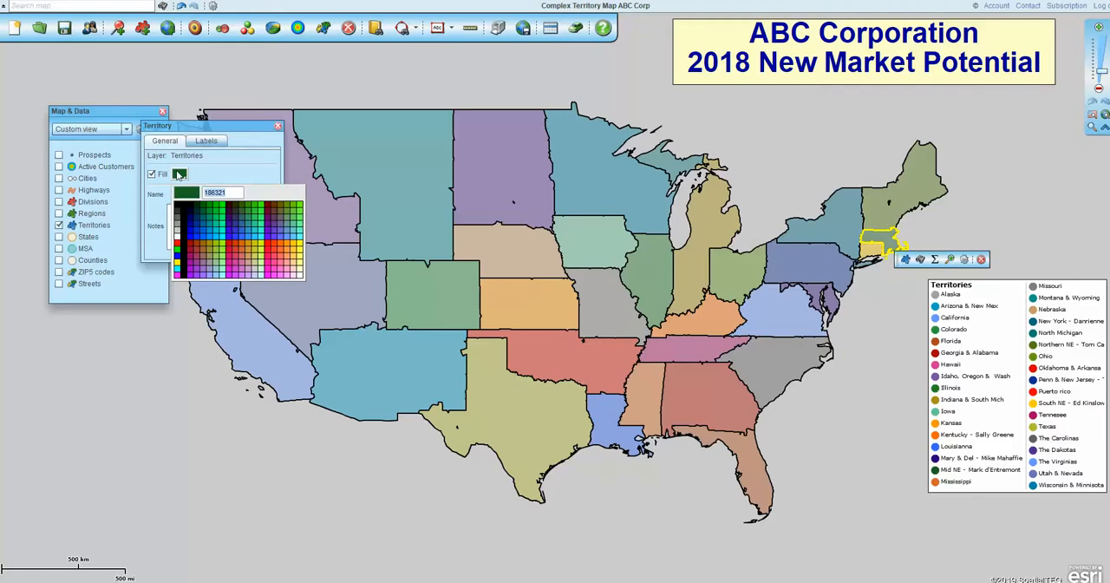
pyautogui.click(289, 246)
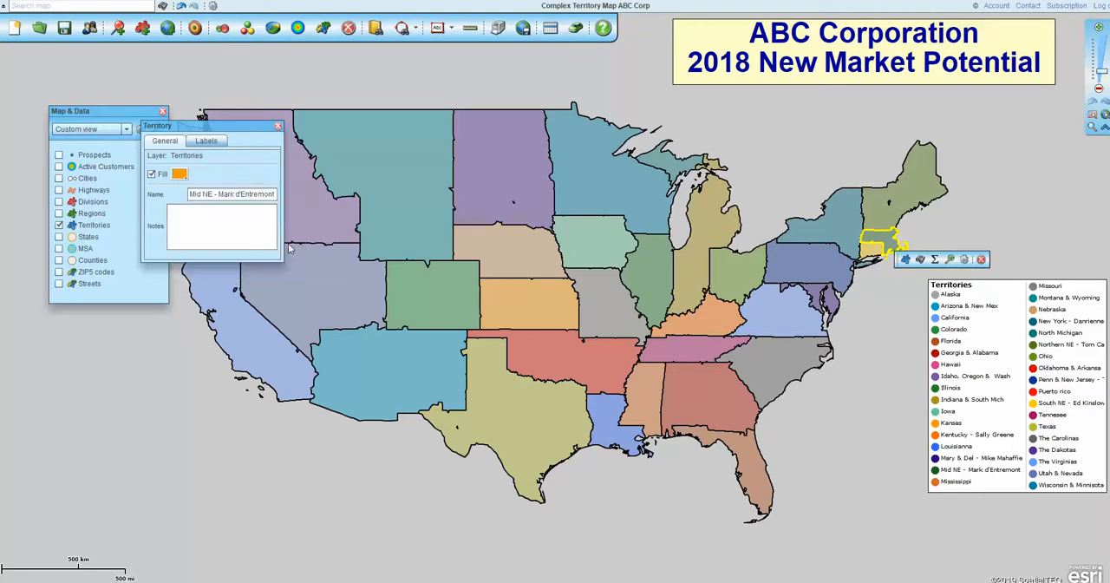
pyautogui.click(991, 202)
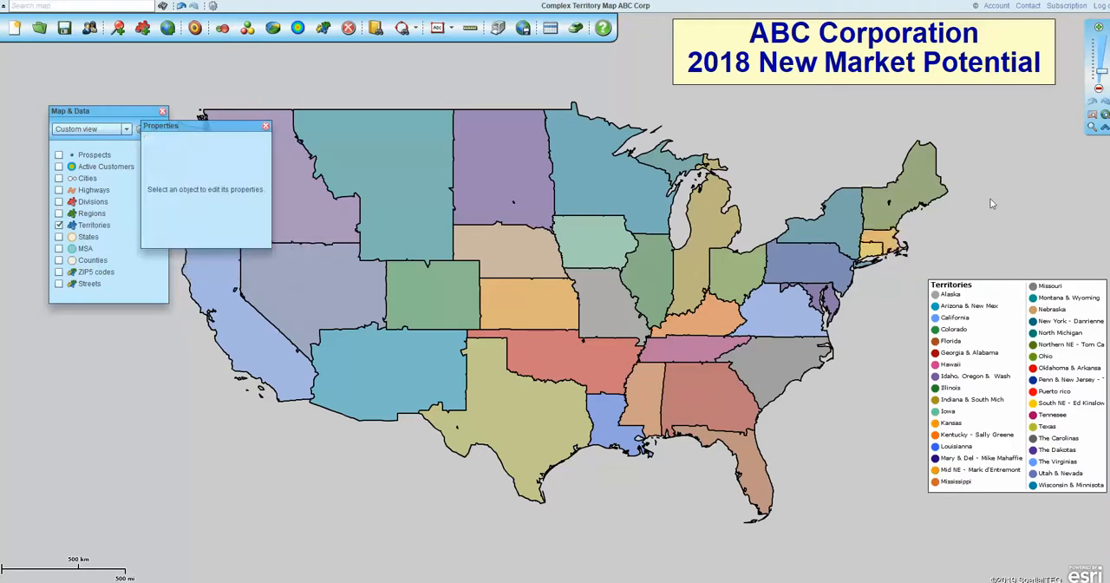
pyautogui.click(266, 125)
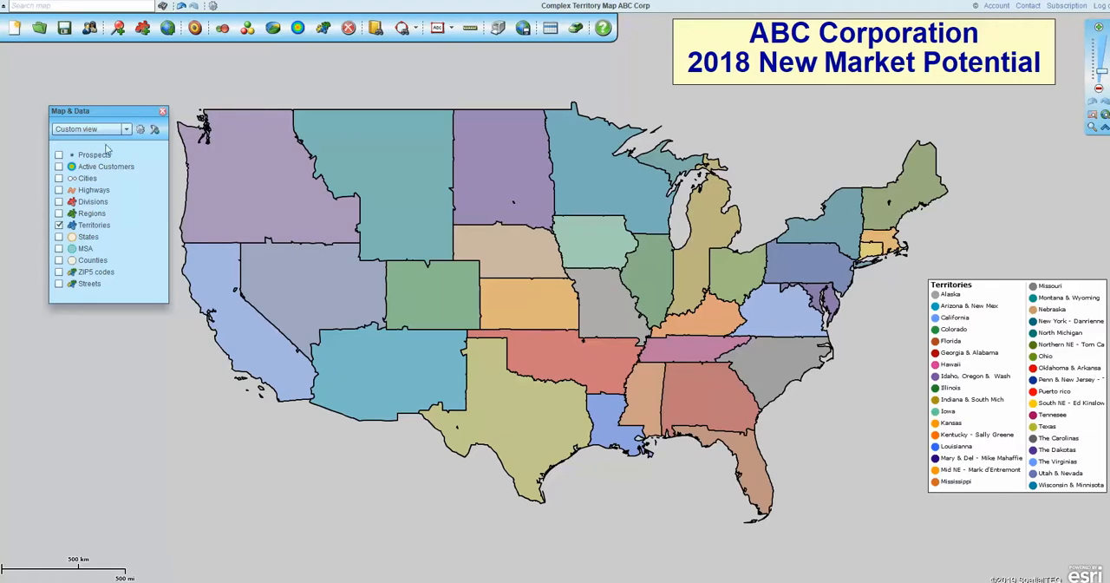
# - Add all custom labels to the Territories layer and move the Manage map and data window aside
pyautogui.moveTo(98, 228)
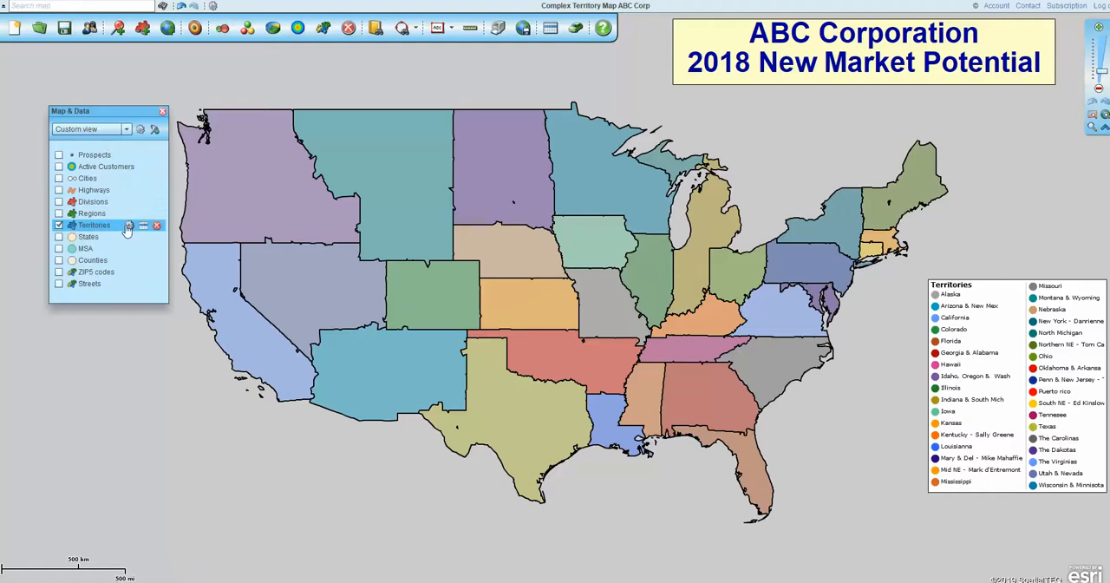
pyautogui.click(128, 226)
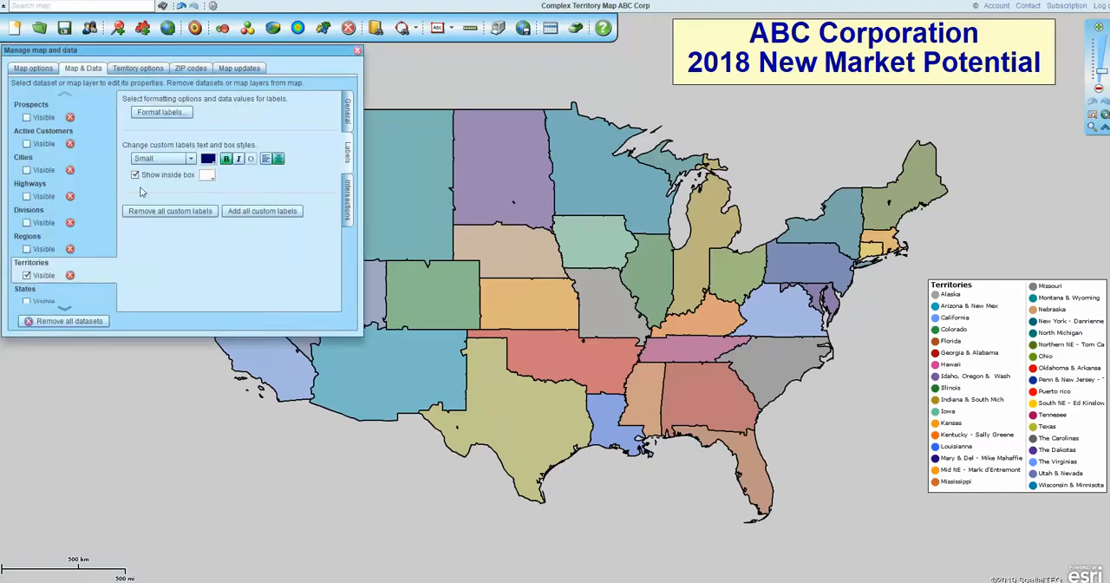
pyautogui.click(255, 211)
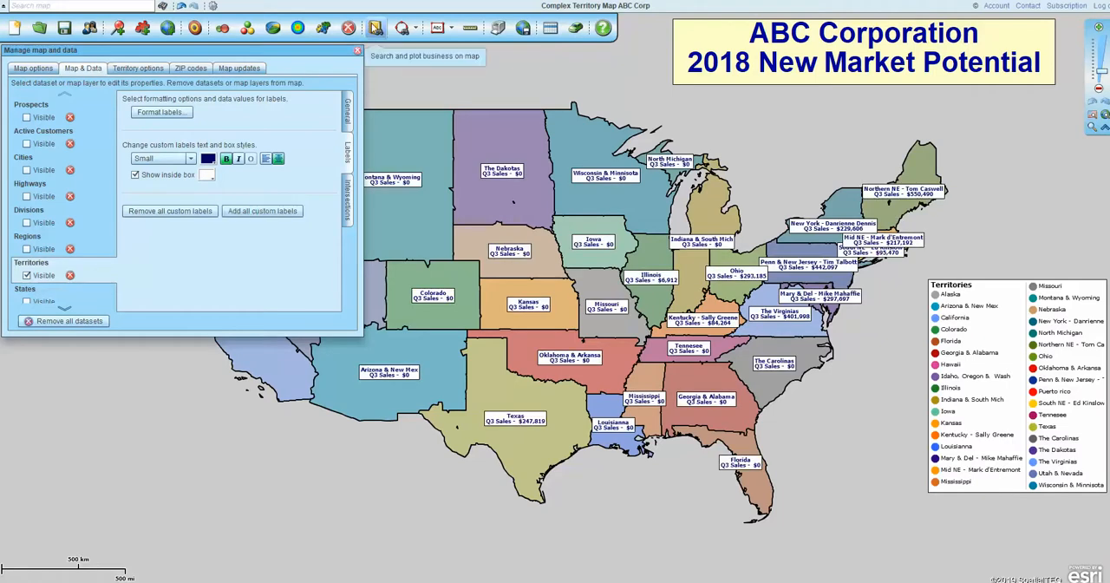
pyautogui.moveTo(307, 50); pyautogui.dragTo(360, 104)
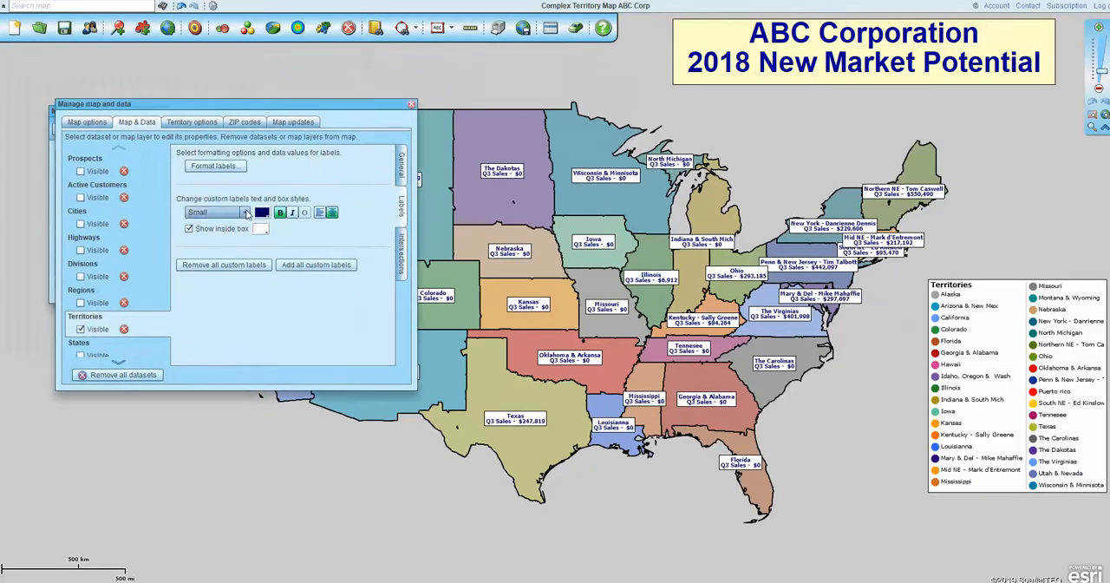
# - Try Large and Normal text sizes and left alignment on the Territories custom labels, returning them to Small and centered
pyautogui.click(217, 212)
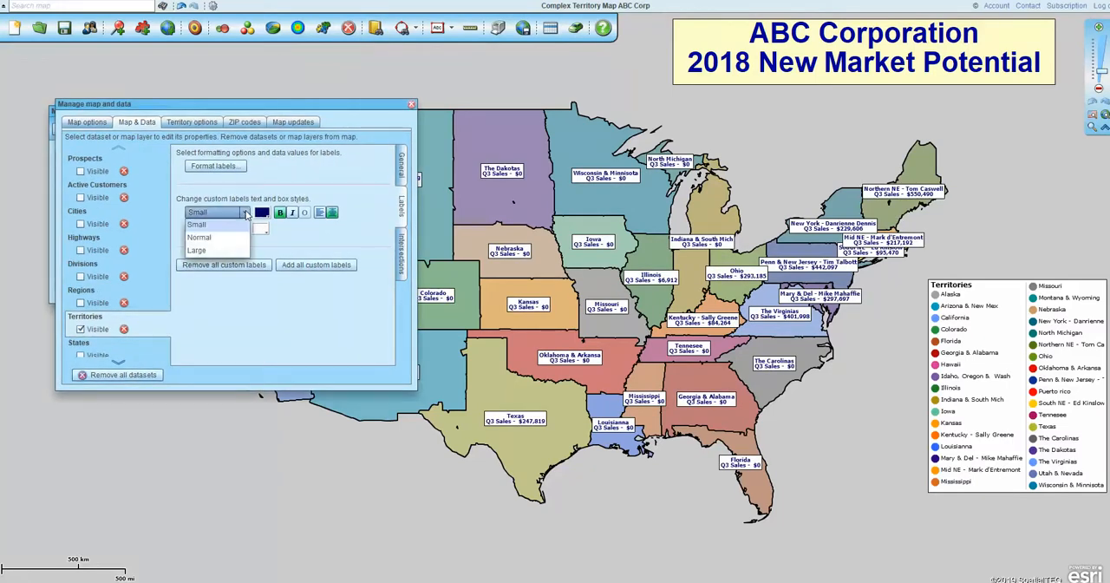
pyautogui.click(208, 251)
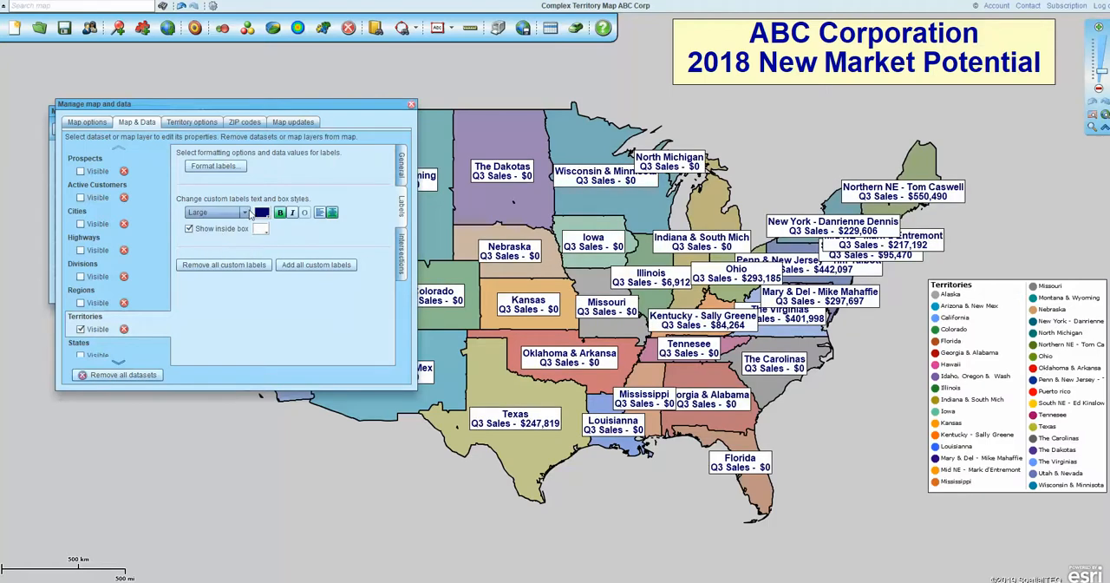
pyautogui.click(245, 213)
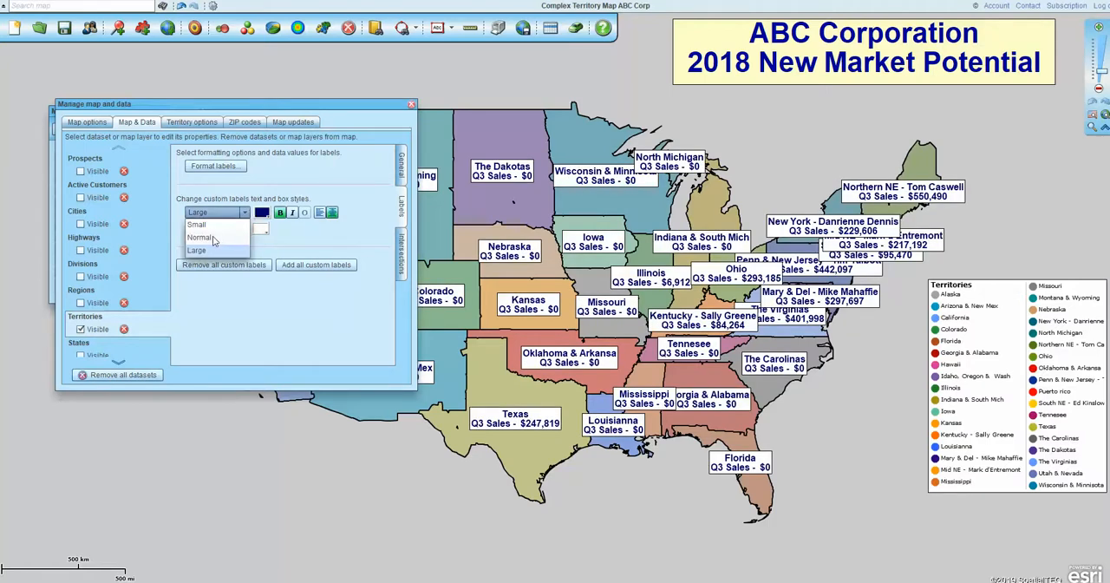
pyautogui.click(215, 239)
pyautogui.click(245, 213)
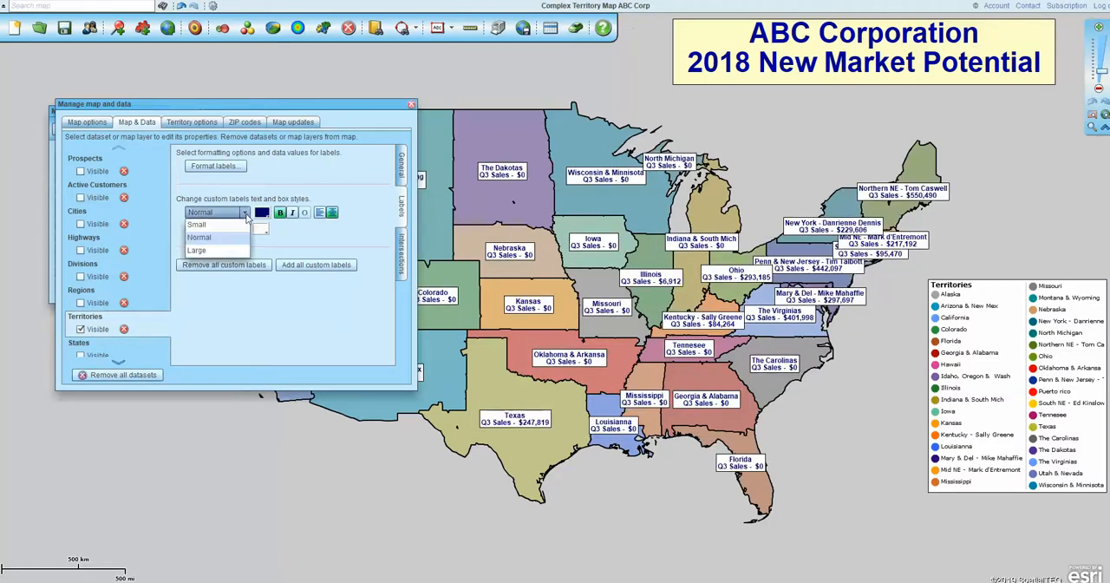
pyautogui.click(214, 228)
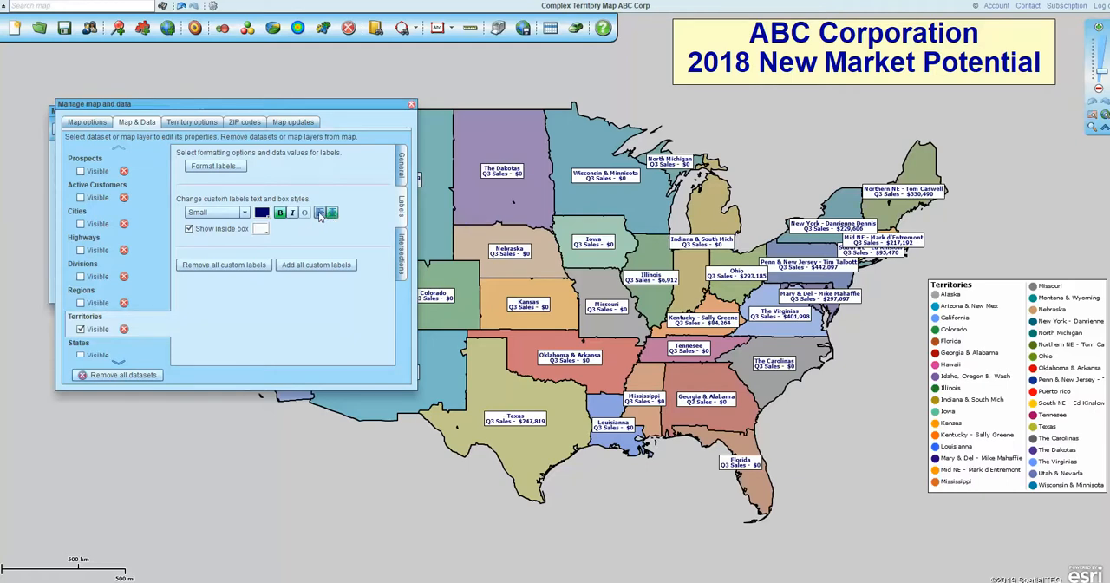
pyautogui.click(320, 214)
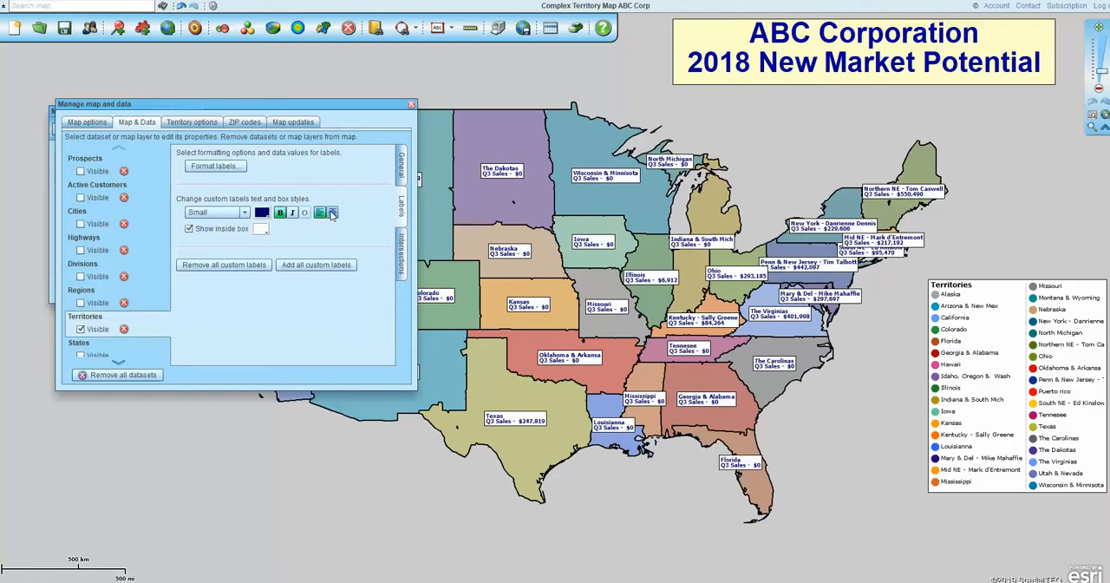
pyautogui.click(333, 213)
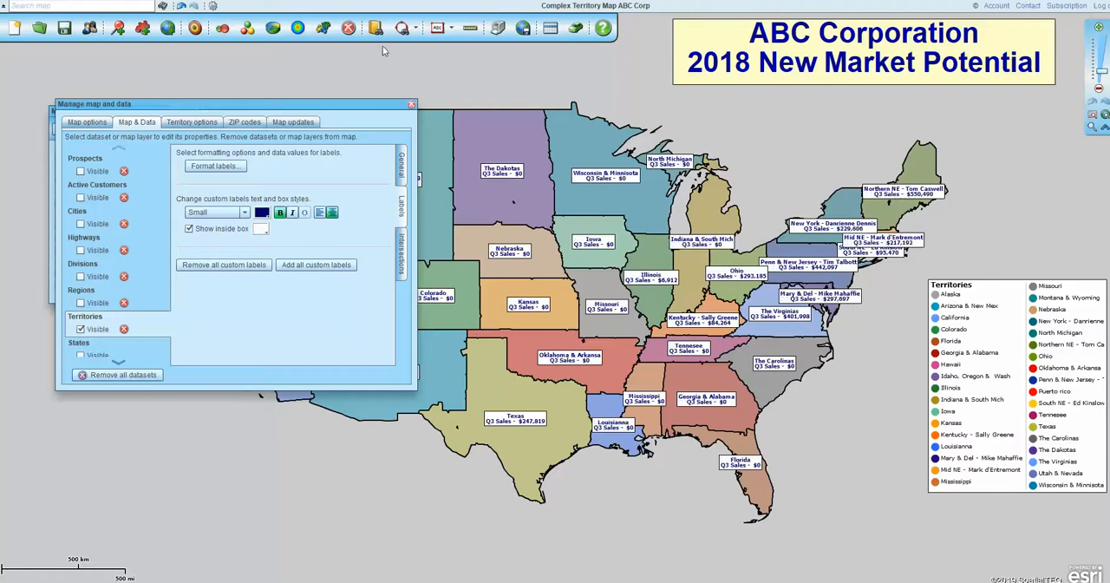
# - Close the map and data properties and move the overlapping Mid NE and South NE labels apart, east of their territories
pyautogui.click(411, 105)
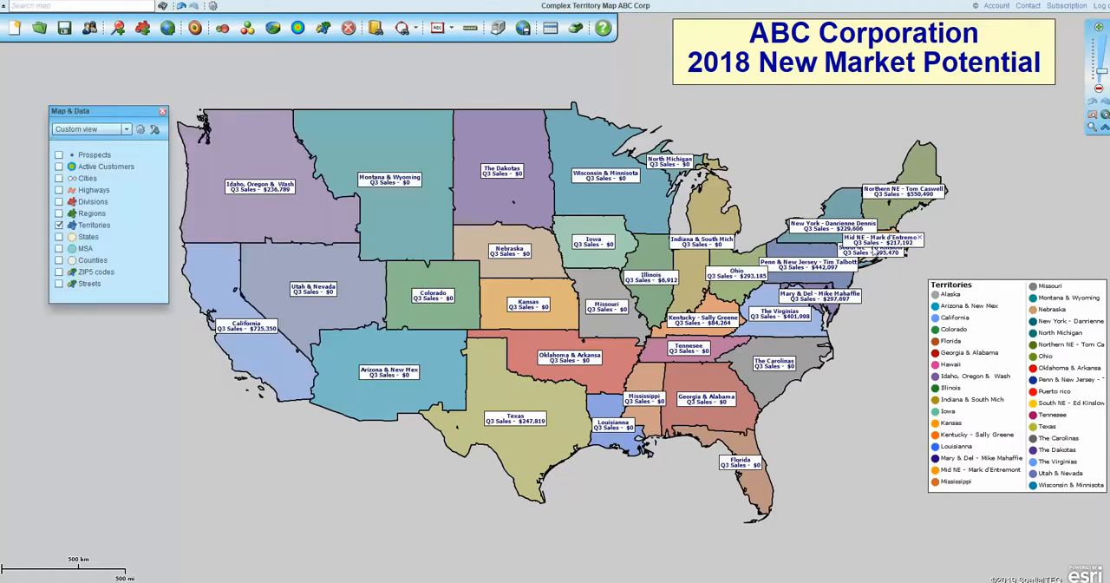
pyautogui.moveTo(894, 247)
pyautogui.mouseDown()
pyautogui.moveTo(926, 245)
pyautogui.moveTo(842, 249)
pyautogui.moveTo(898, 268)
pyautogui.moveTo(895, 250)
pyautogui.moveTo(908, 241)
pyautogui.mouseUp()
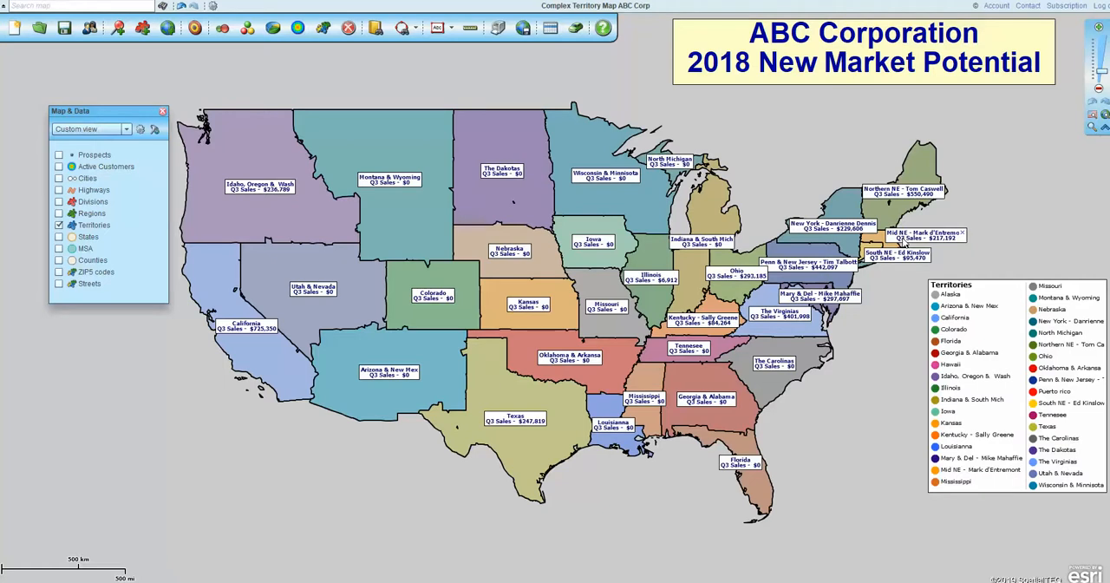
# - Open the map title's formatting settings to view its text size, color, alignment and box options, and close them
pyautogui.click(889, 55)
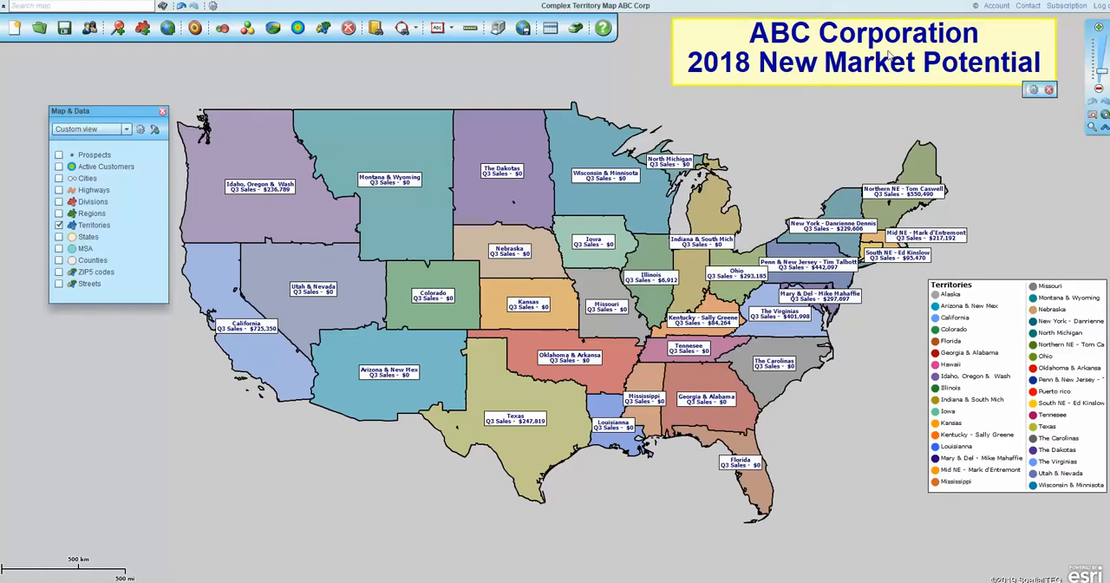
pyautogui.click(1033, 91)
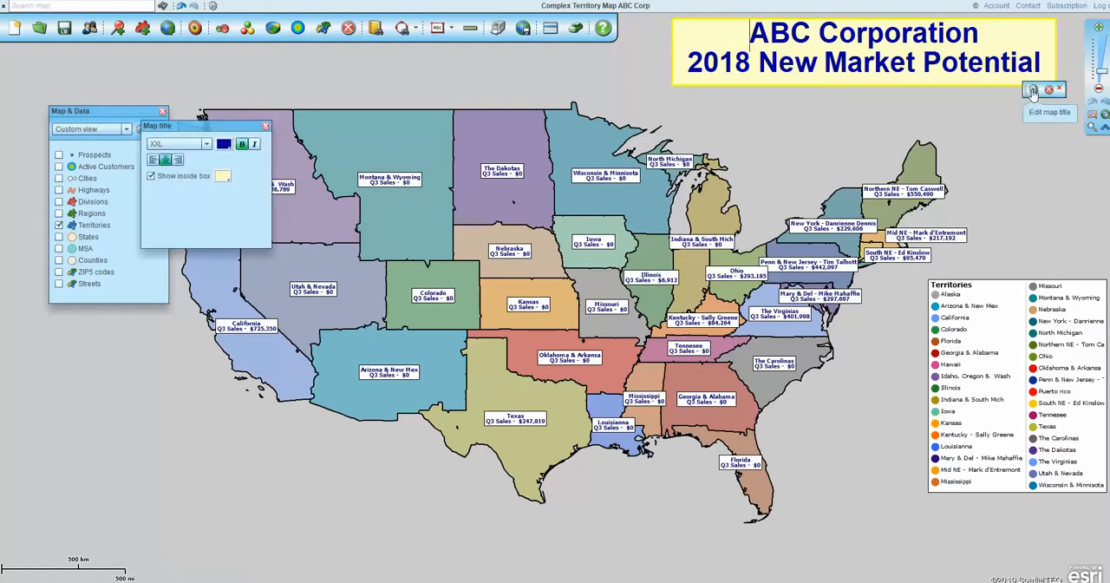
pyautogui.click(267, 127)
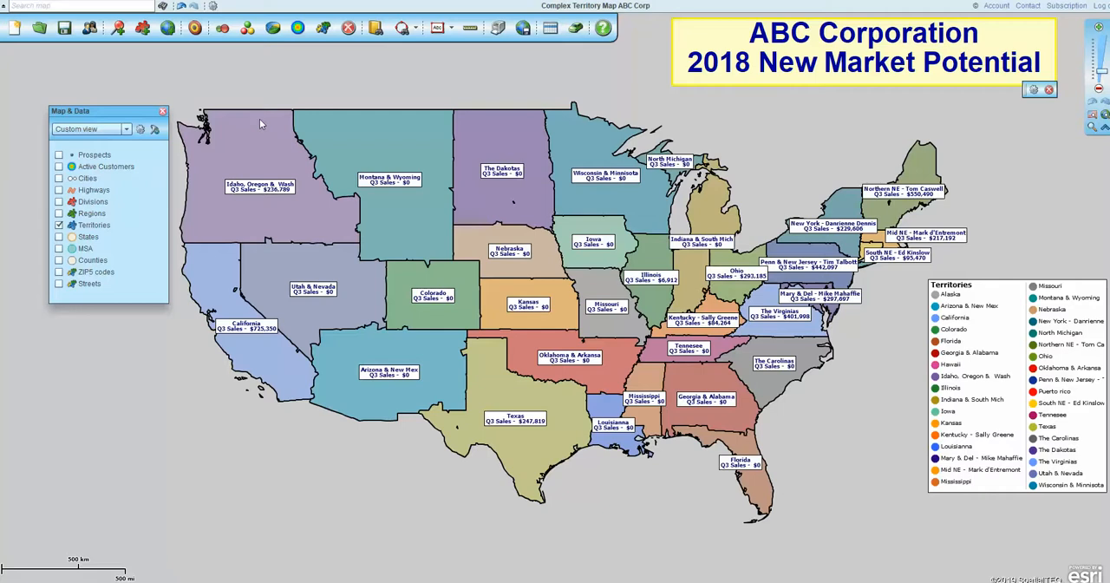
# - Move the Territories map legend slightly west, closer to the map
pyautogui.moveTo(994, 327); pyautogui.dragTo(960, 326)
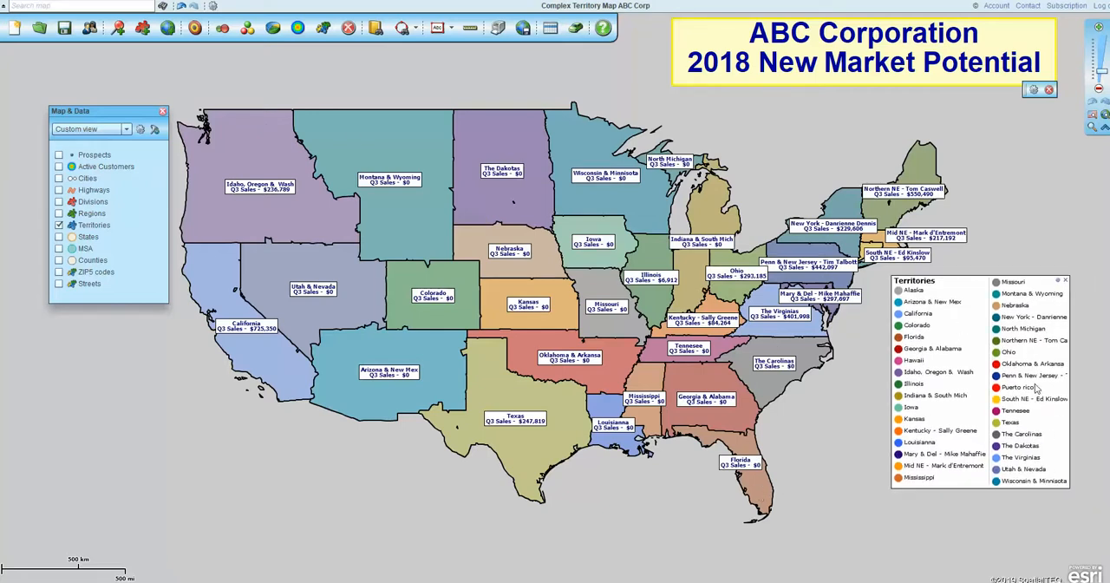
pyautogui.press('ctrl')
pyautogui.press('ctrl')
# - Open the map legend settings, check which layers can be edited in the legend, and close the settings
pyautogui.click(1057, 281)
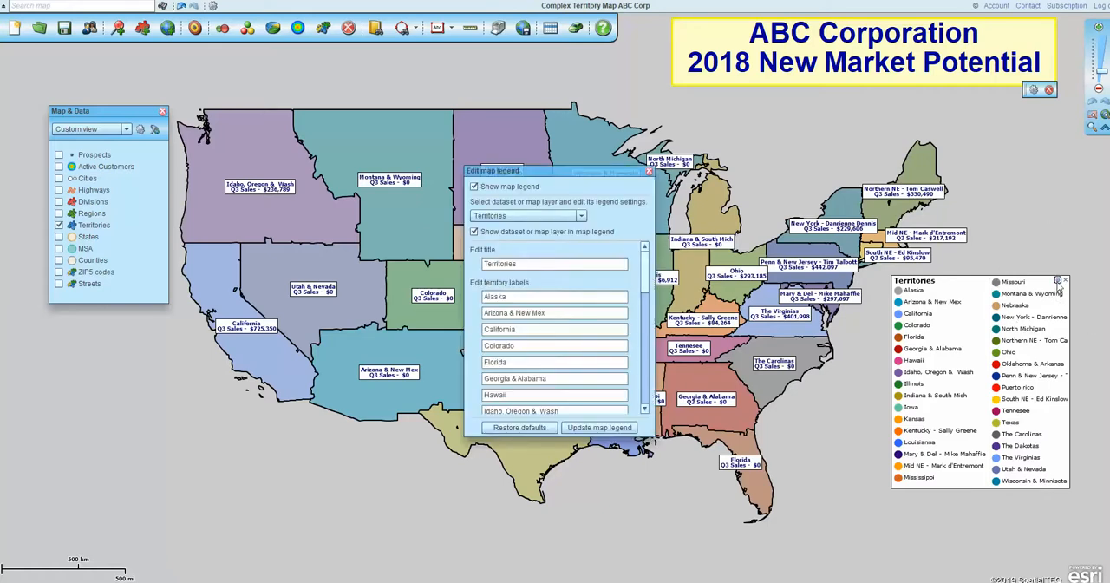
pyautogui.click(582, 217)
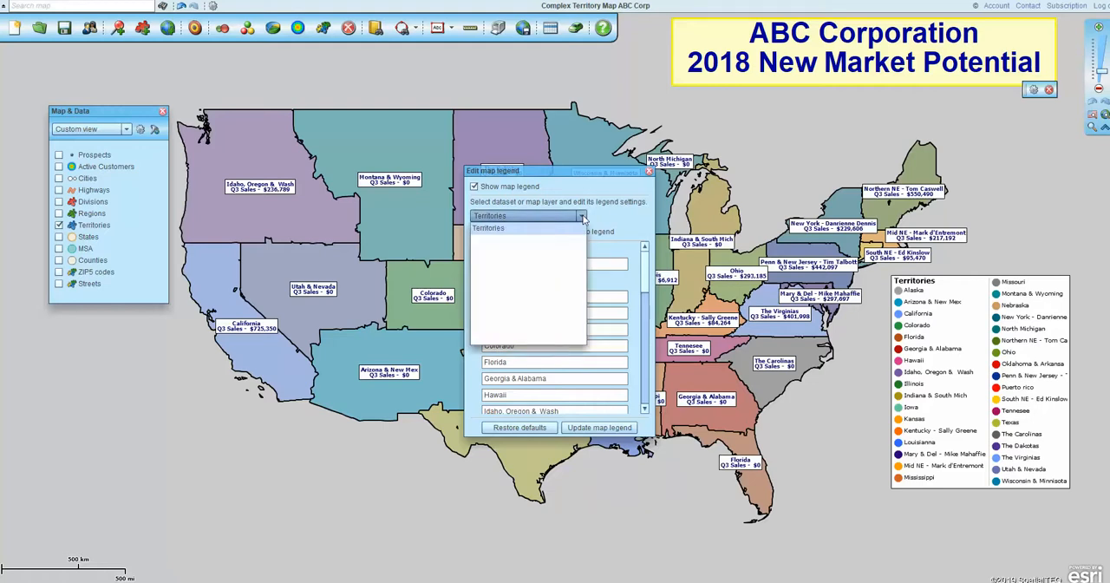
pyautogui.click(600, 216)
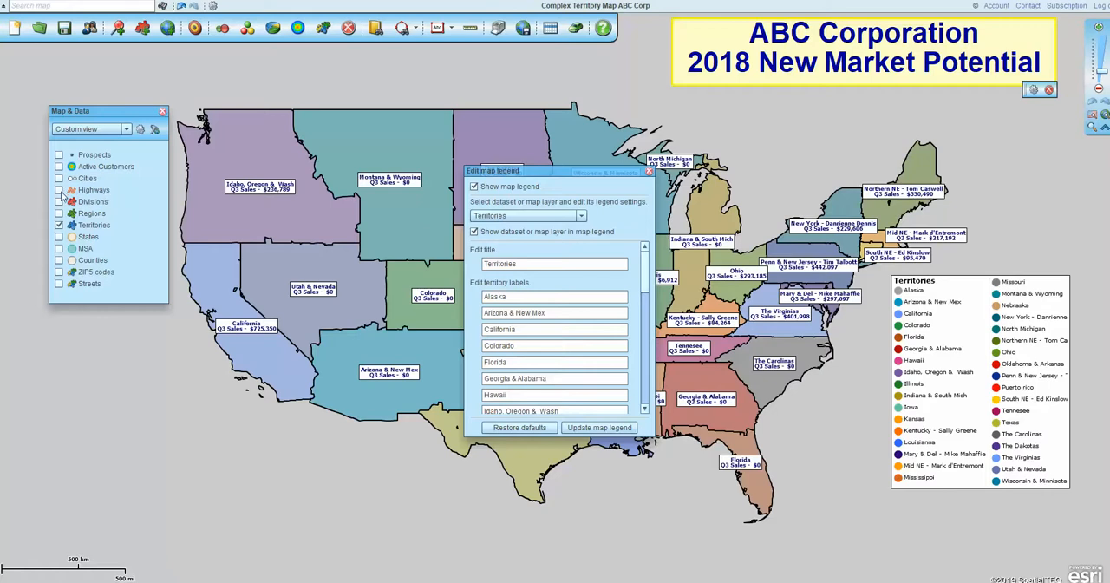
pyautogui.click(649, 171)
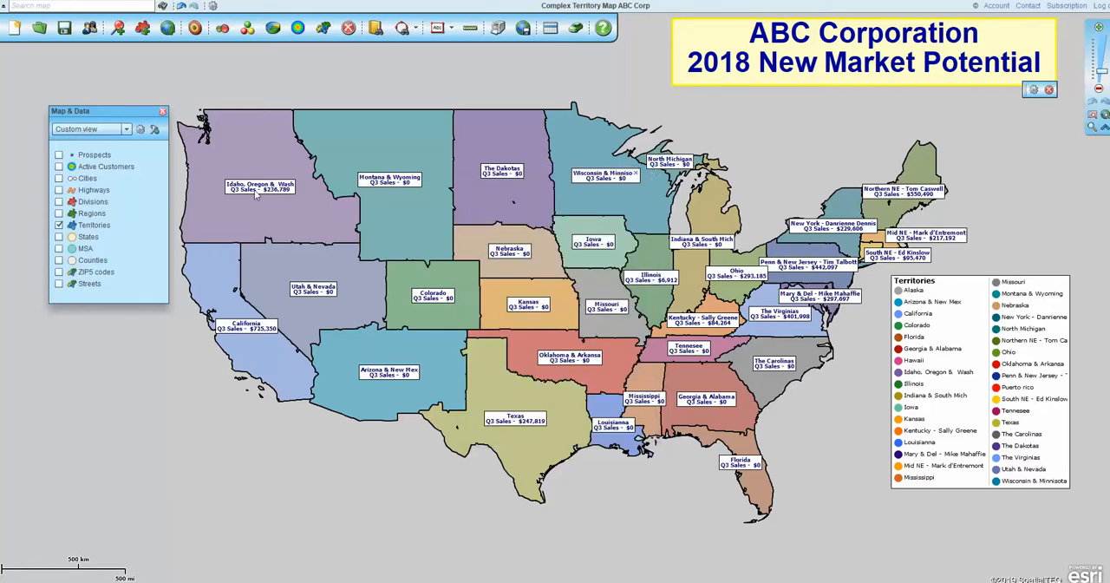
# - Display the Highways layer on the map and add it to the map legend
pyautogui.click(58, 190)
pyautogui.click(1059, 282)
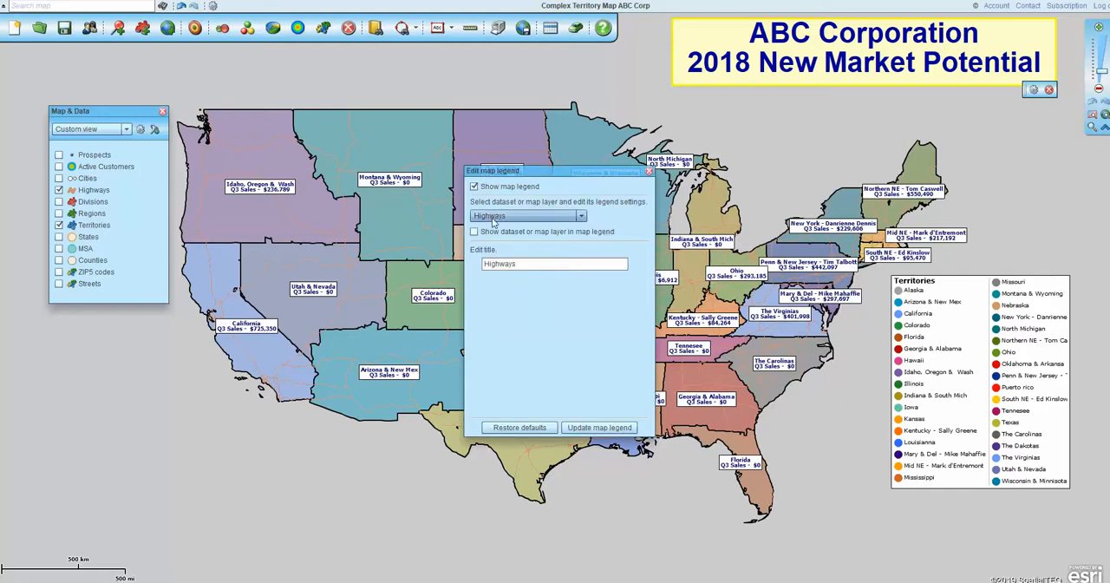
pyautogui.click(475, 233)
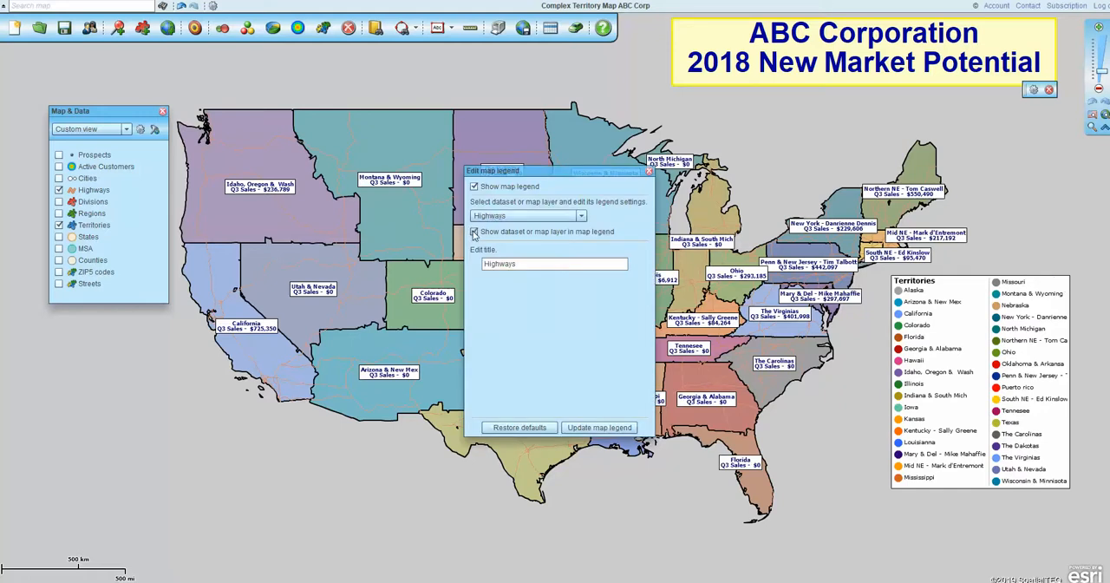
pyautogui.click(621, 431)
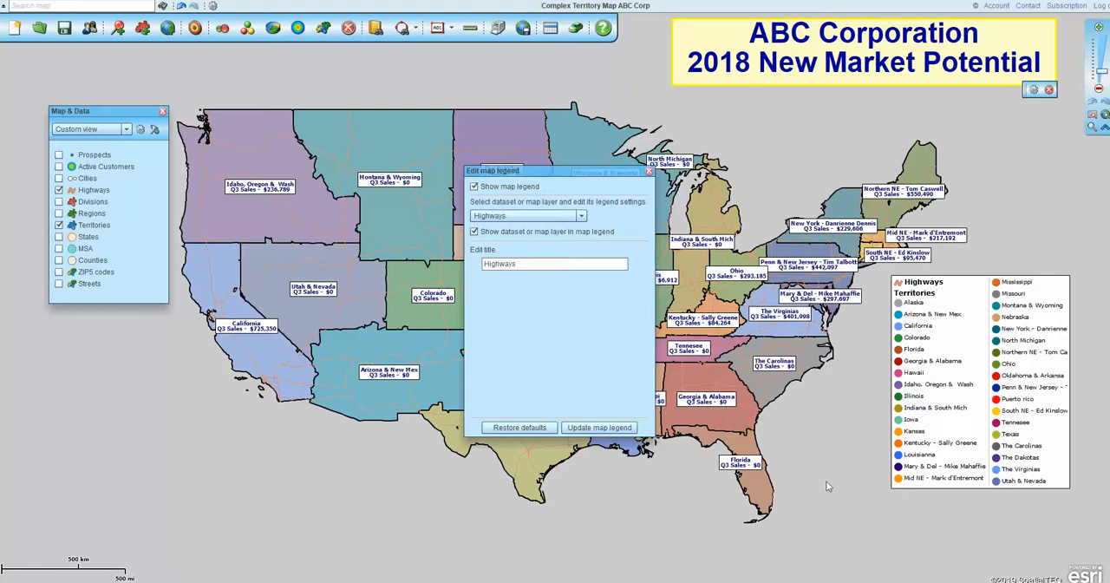
# - Remove the Highways layer from the map legend, update the legend and close its settings
pyautogui.click(474, 232)
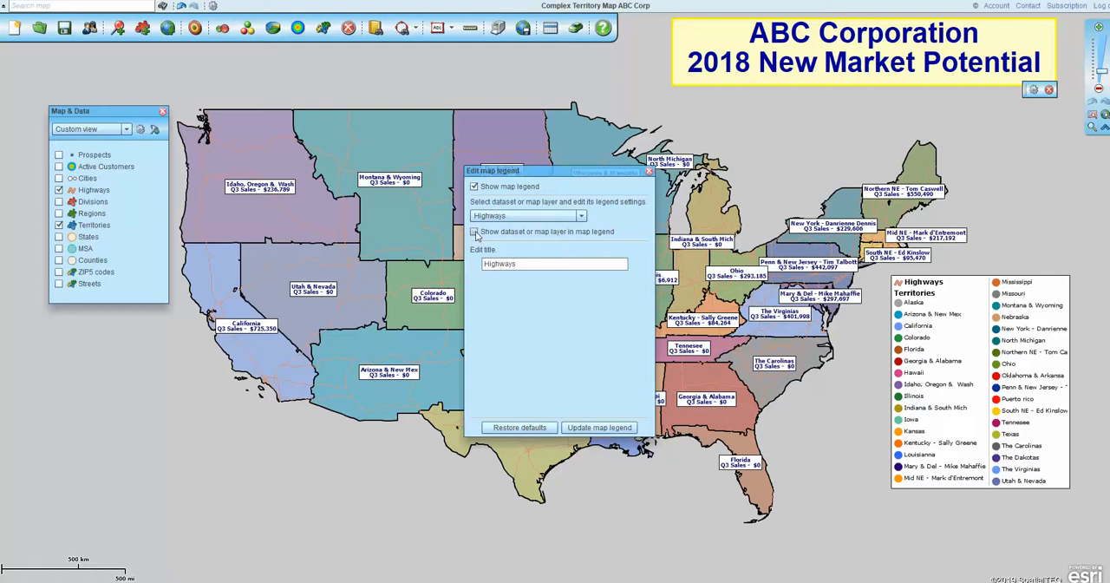
pyautogui.click(589, 428)
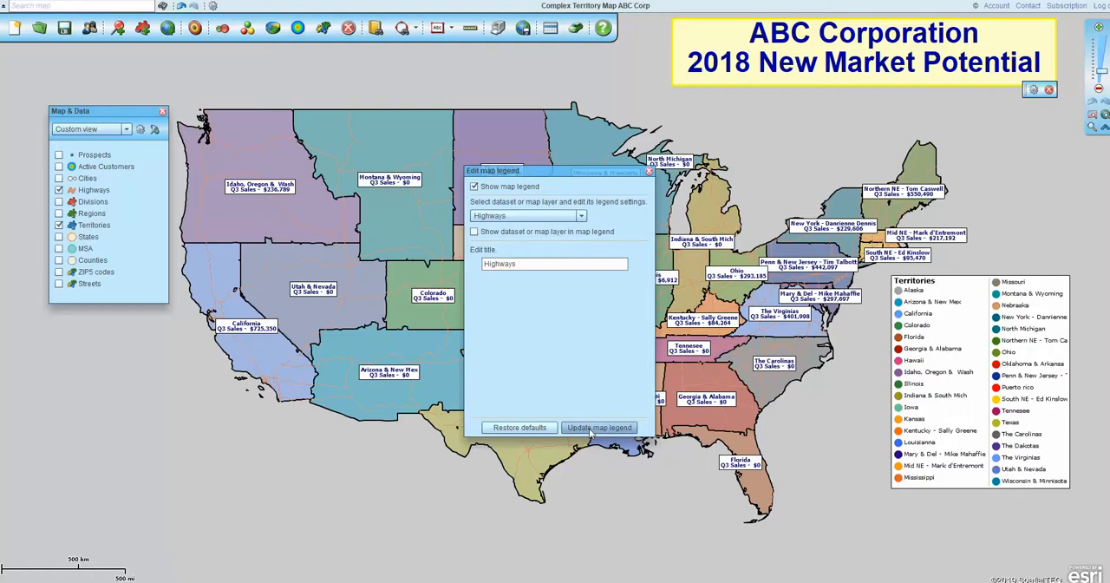
pyautogui.click(651, 172)
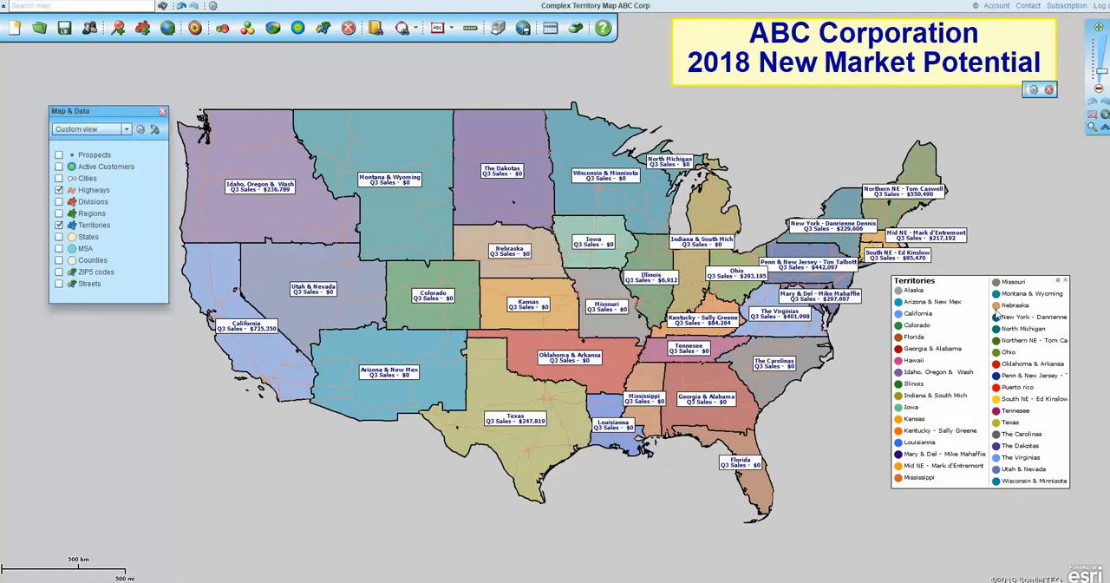
pyautogui.moveTo(463, 234)
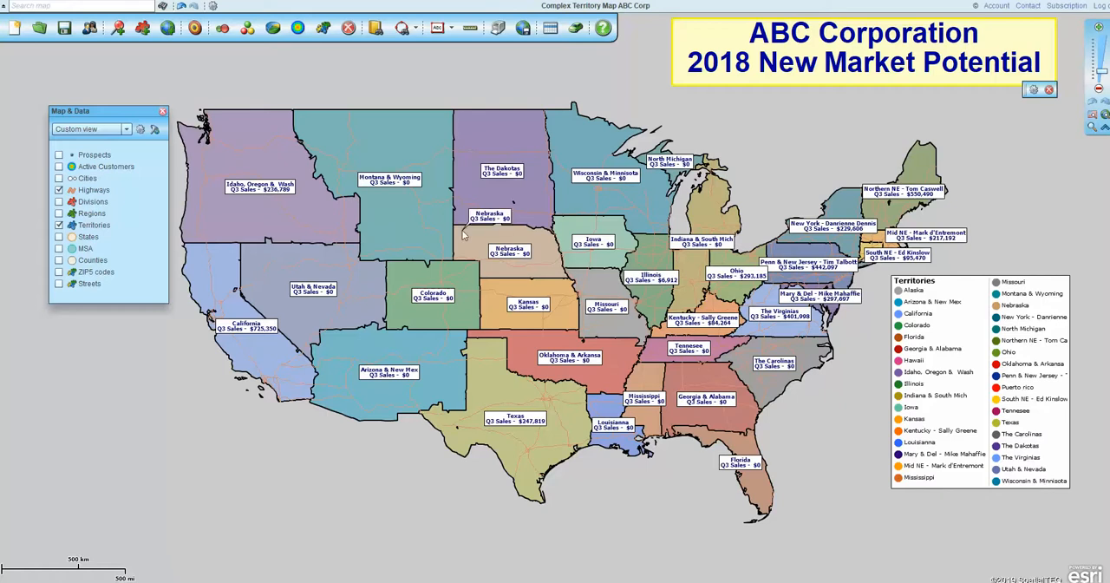